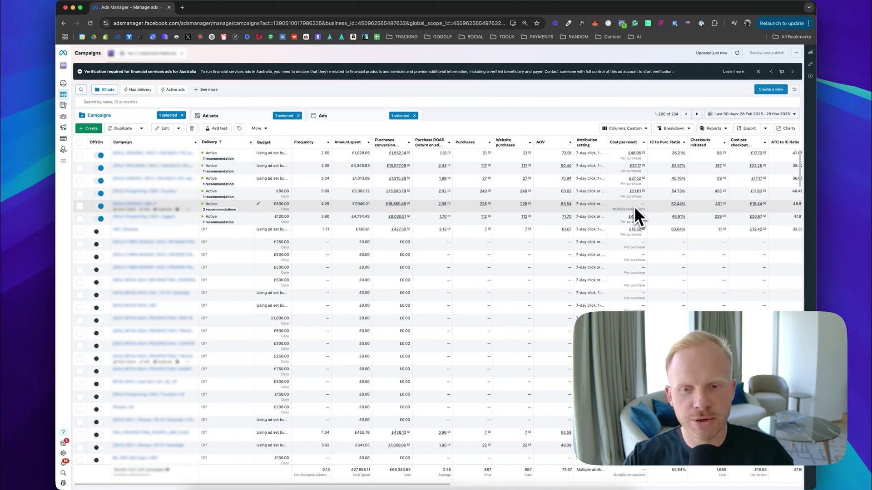
Step: Sort the campaigns by amount spent, highest first, and select only the top-spending campaign
mouse_move(399, 179)
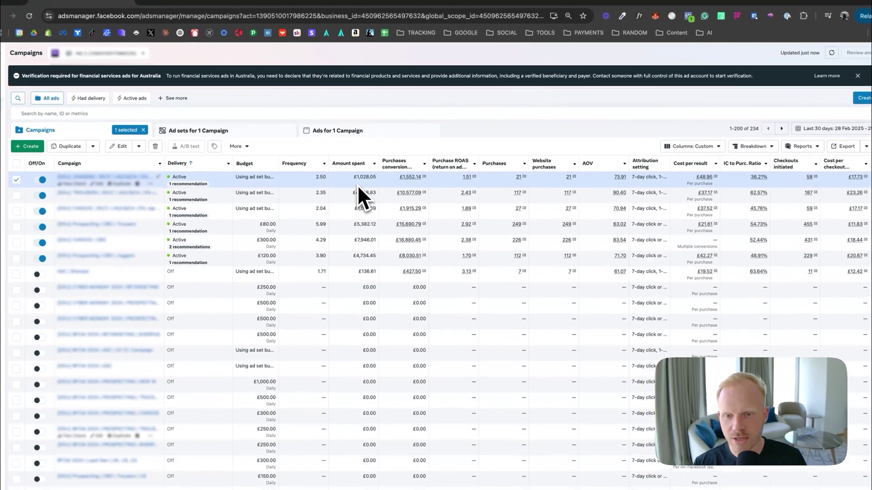
left_click(351, 146)
left_click(412, 187)
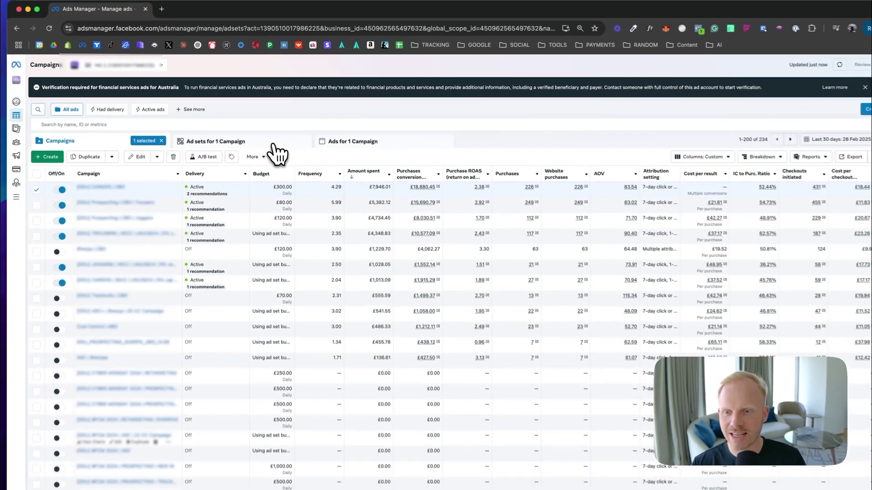
Step: Open the ad sets of the selected campaign and sort them by amount spent, highest first
left_click(265, 117)
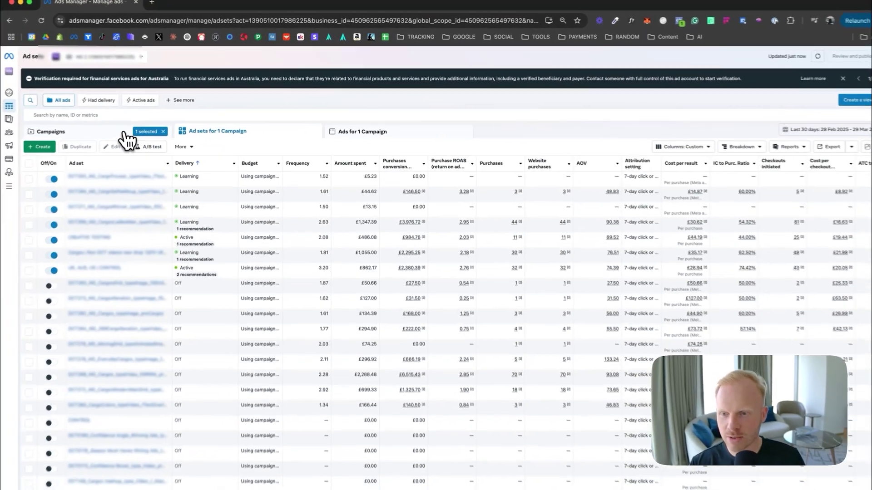
left_click(164, 116)
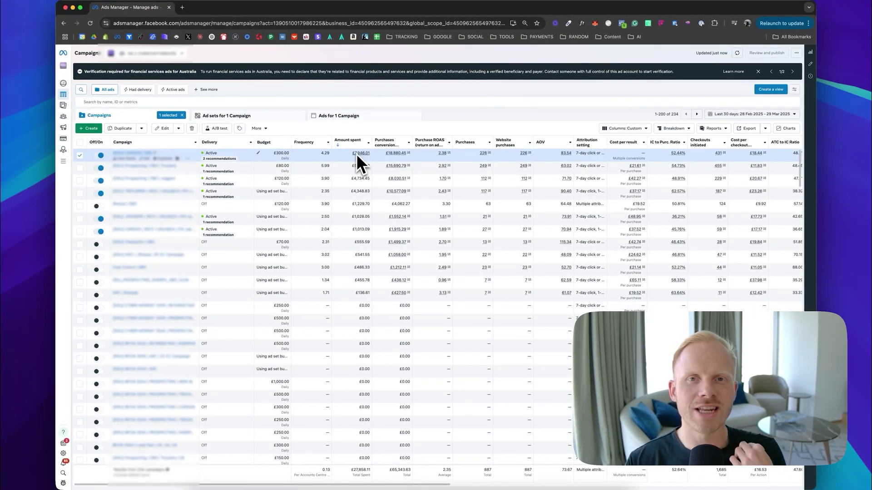
left_click(229, 116)
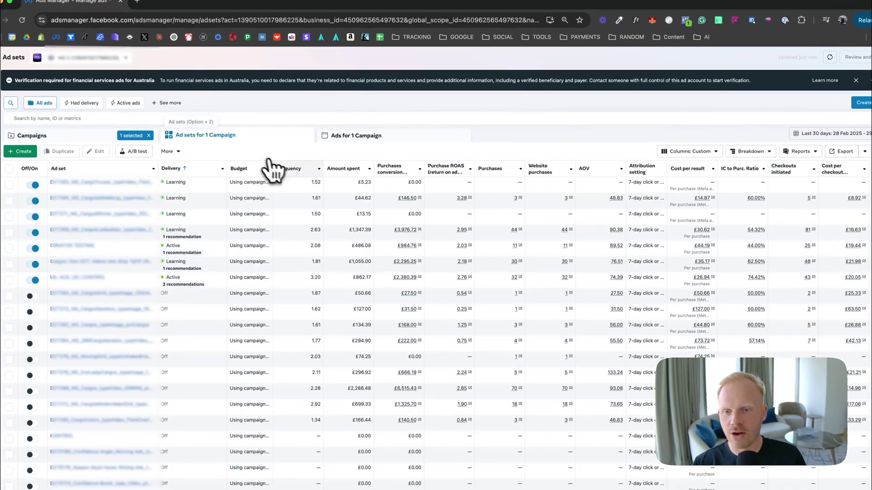
left_click(354, 175)
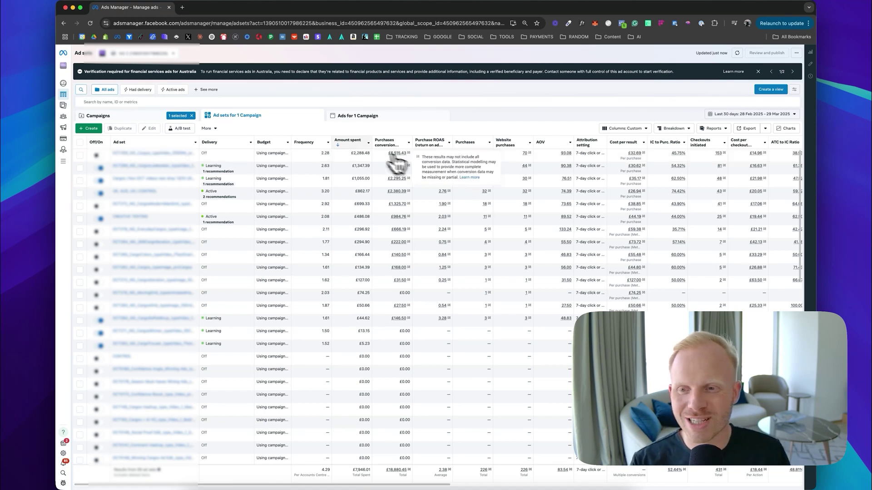
Step: Return to the campaign level and examine average order value, the purchase and checkout ratios, and the add-to-cart metrics of the top-spending campaign
left_click(181, 116)
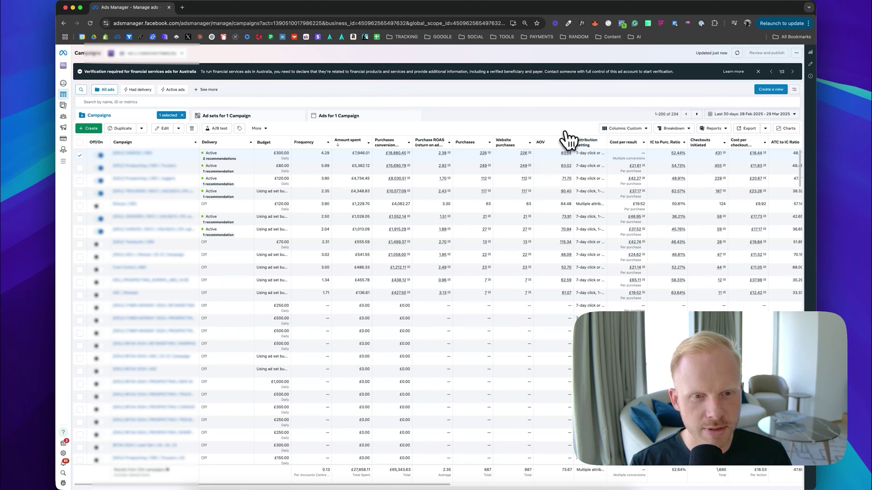
mouse_move(541, 144)
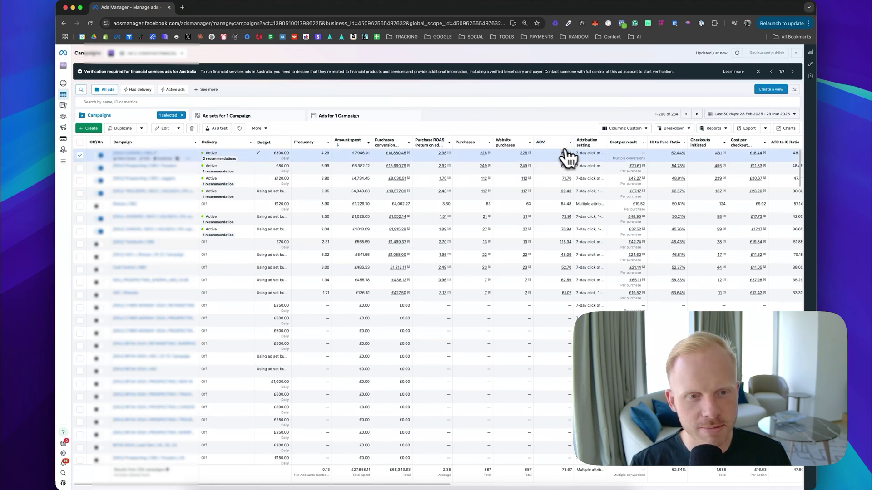
scroll(578, 162, "right", 5)
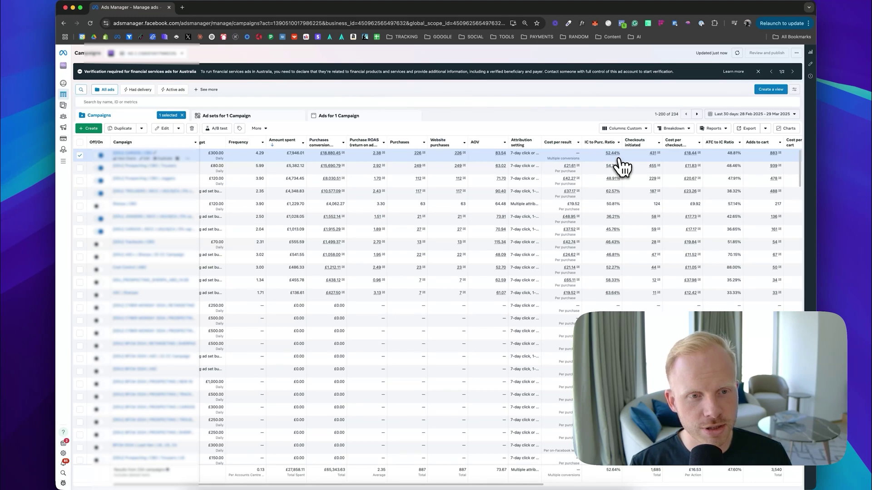
scroll(620, 167, "right", 5)
scroll(620, 166, "right", 3)
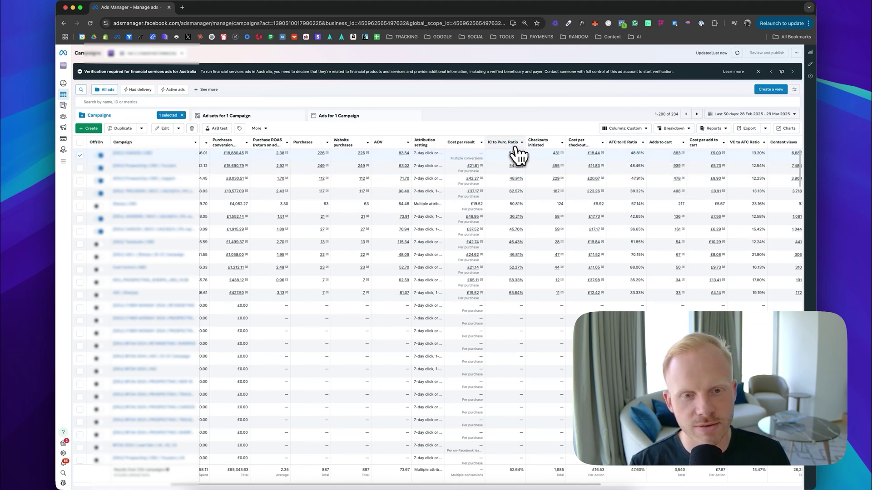
scroll(520, 156, "right", 3)
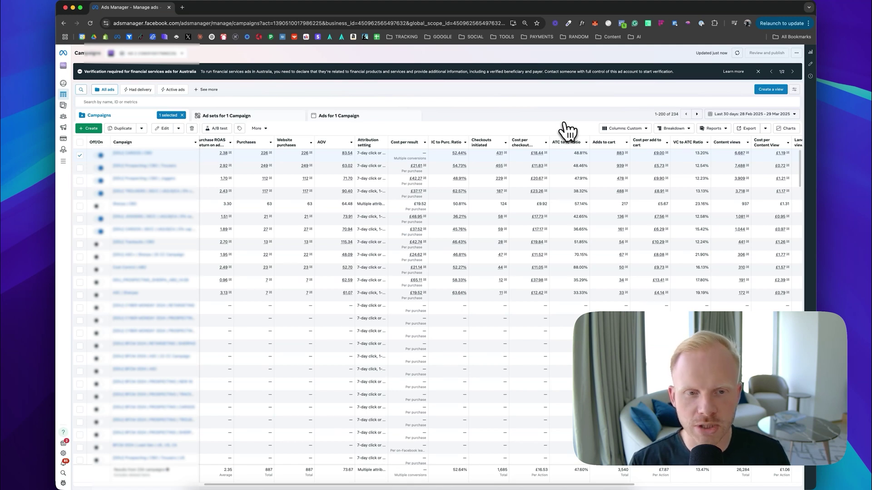
scroll(557, 172, "right", 2)
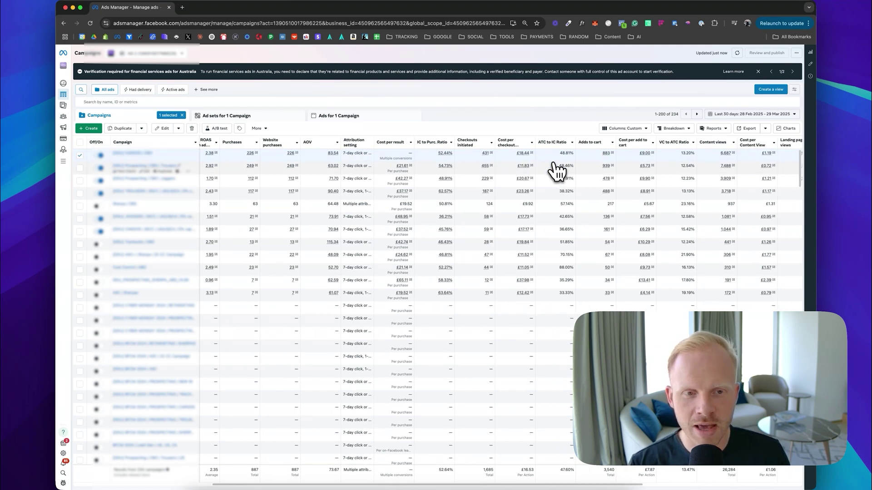
scroll(551, 168, "right", 4)
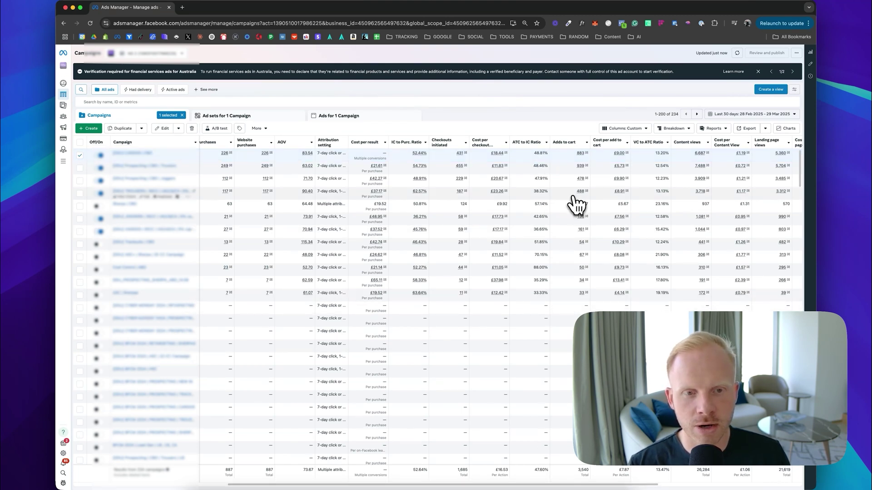
scroll(578, 167, "right", 5)
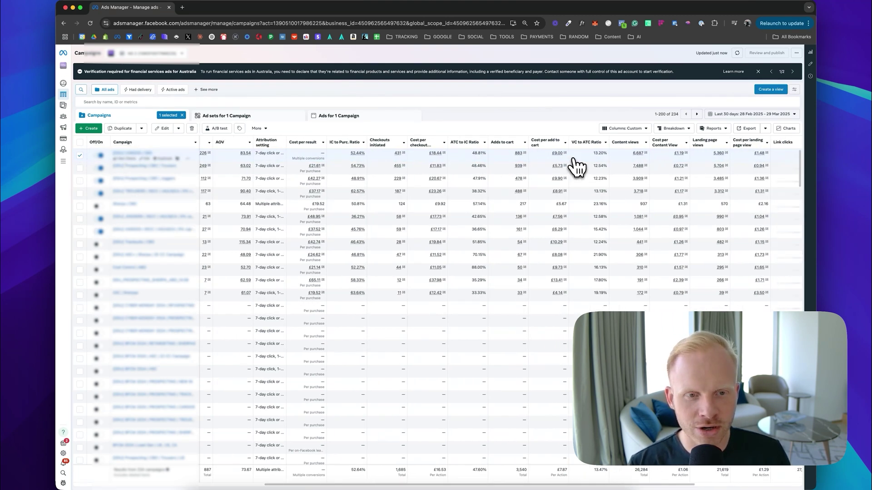
Step: Examine the top-spending campaign's VC to ATC Ratio, content views, landing page views, link clicks, CPC, CTR and CPM
mouse_move(591, 145)
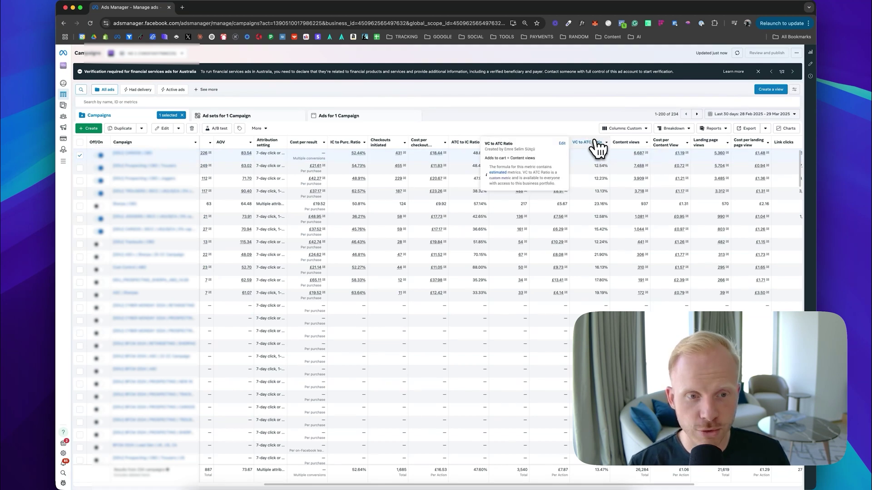
scroll(589, 155, "right", 3)
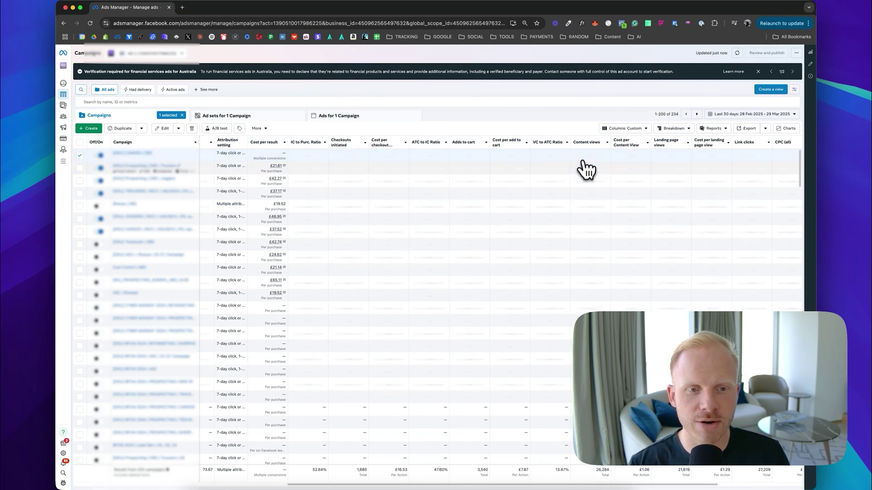
scroll(588, 169, "right", 4)
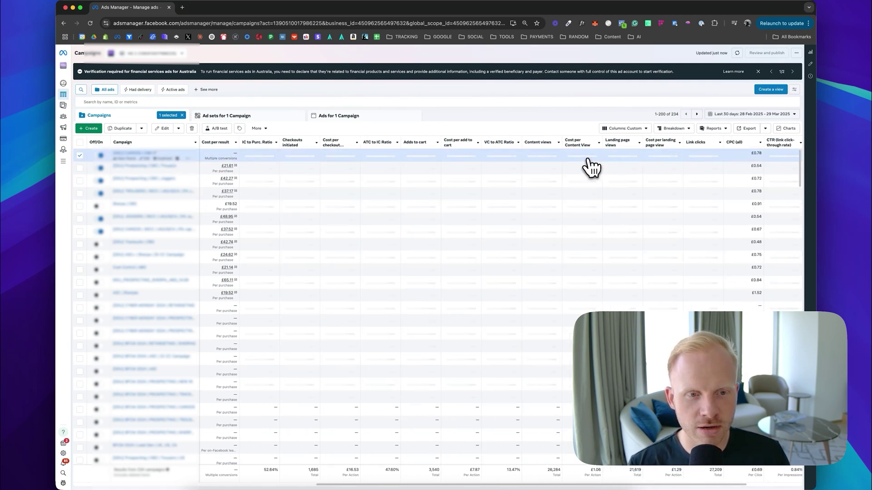
scroll(594, 165, "right", 5)
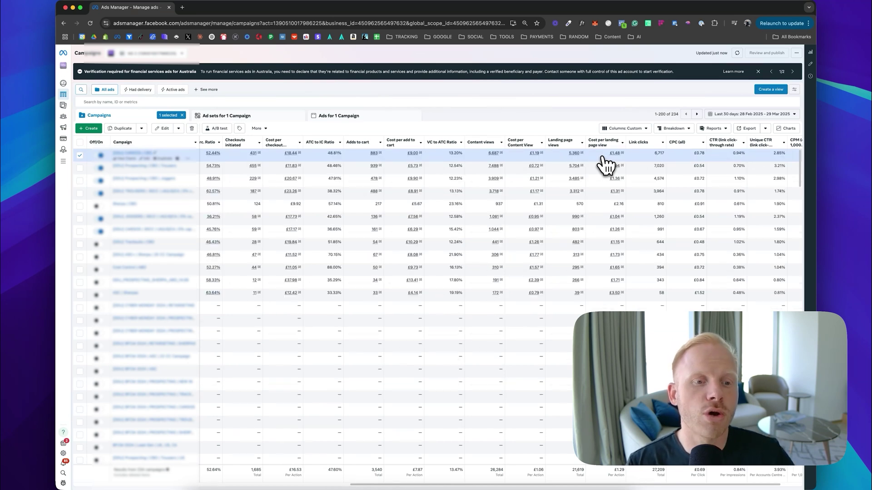
scroll(606, 166, "right", 2)
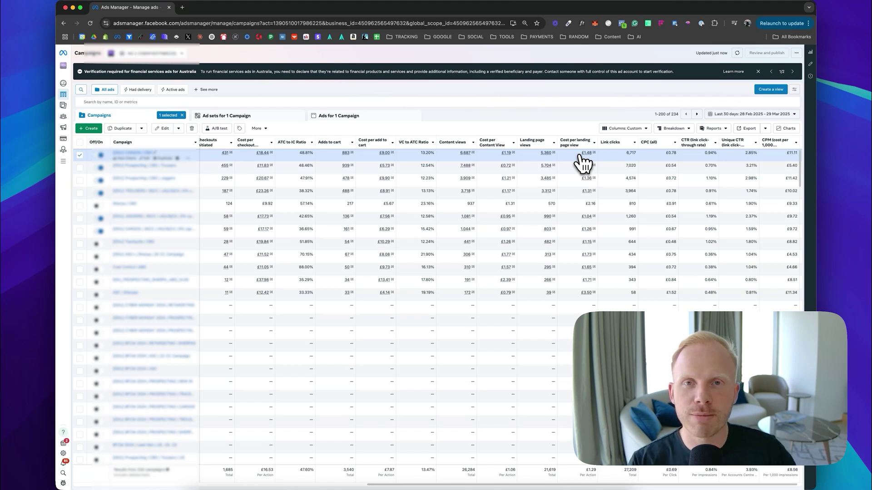
scroll(583, 165, "right", 1)
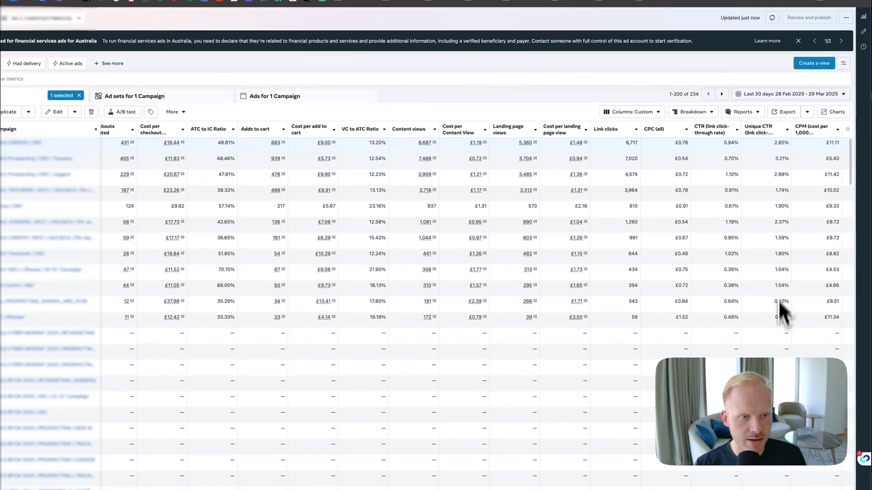
mouse_move(715, 132)
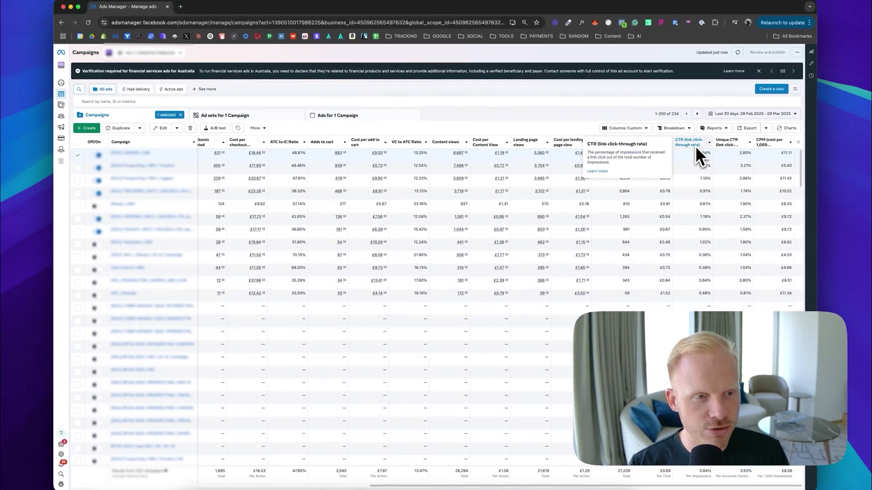
mouse_move(728, 148)
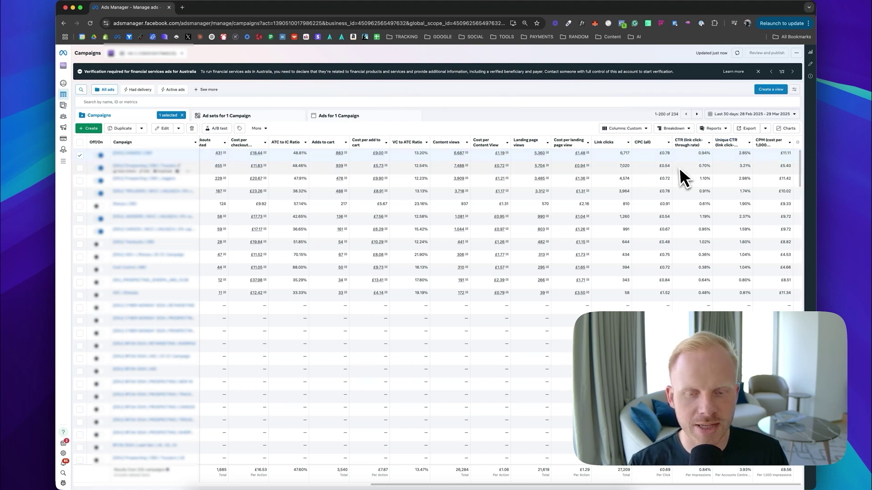
Step: Sort the selected campaign's ad sets by amount spent and compare their ROAS, cost per result and funnel ratios
scroll(681, 179, "left", 1)
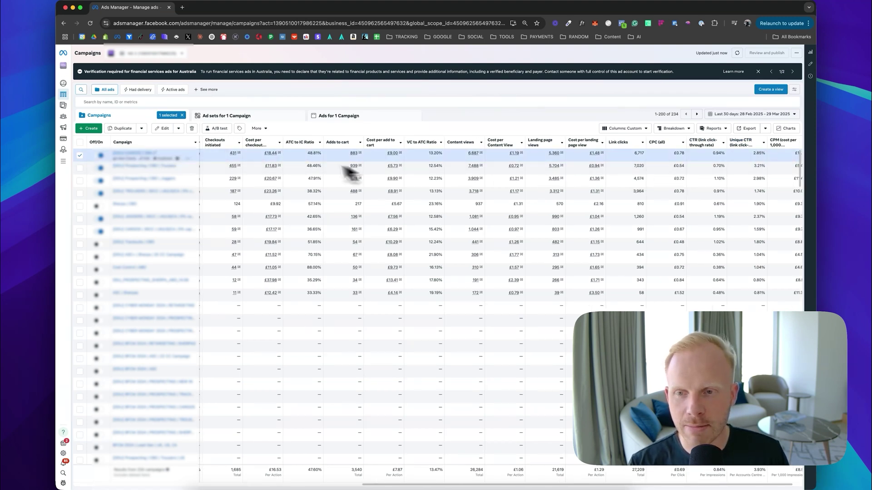
scroll(370, 156, "left", 10)
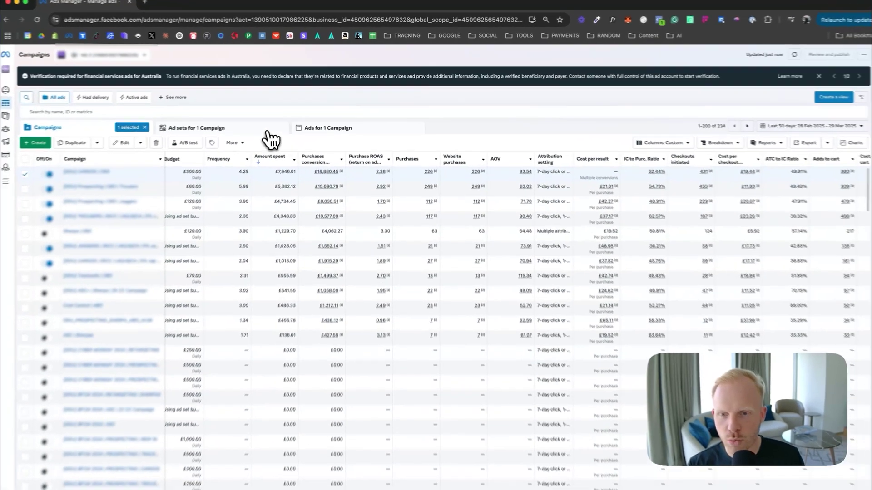
left_click(226, 116)
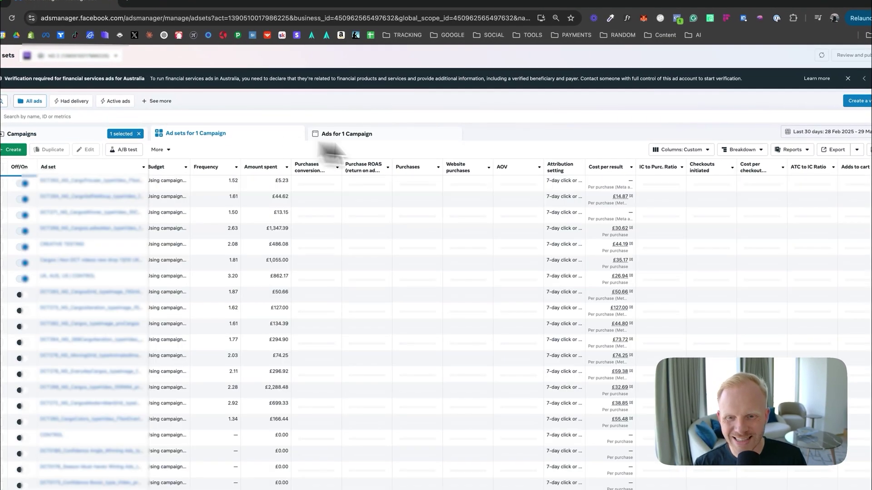
left_click(266, 168)
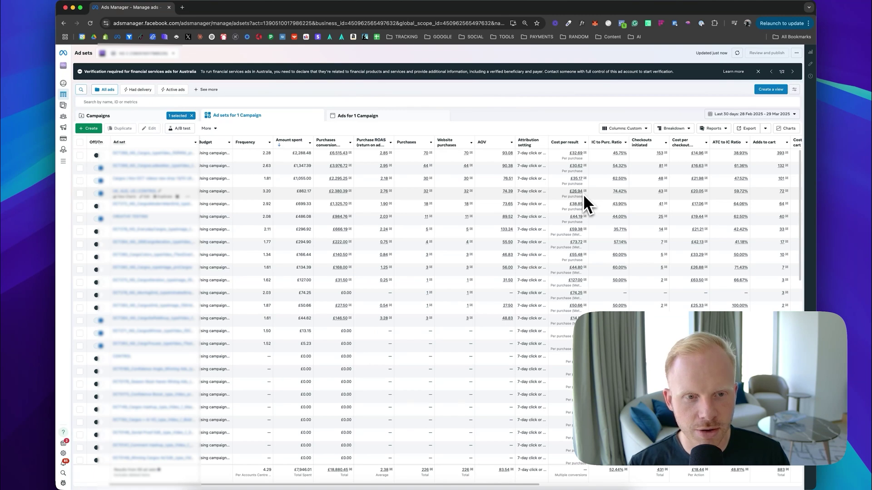
scroll(583, 196, "right", 10)
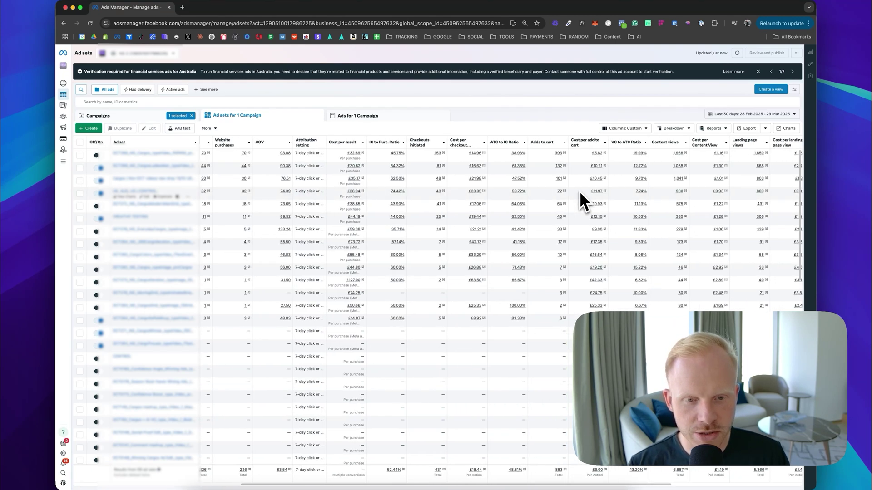
scroll(515, 197, "left", 10)
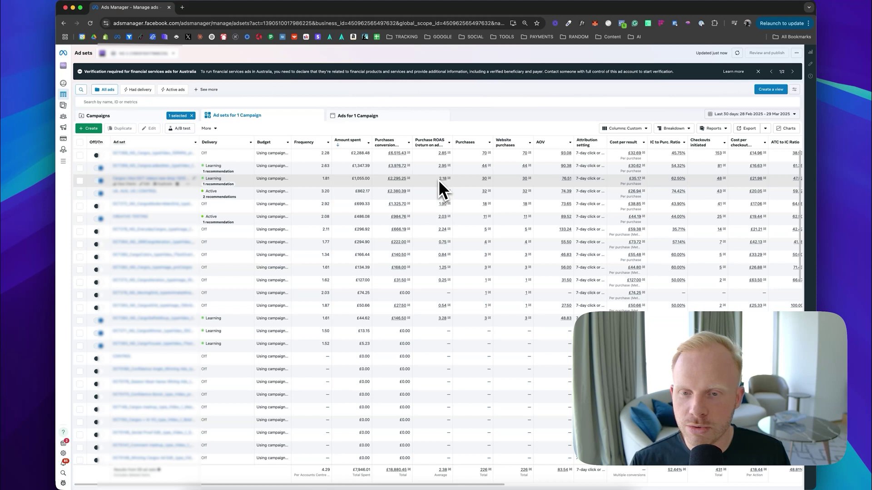
scroll(436, 202, "down", 1)
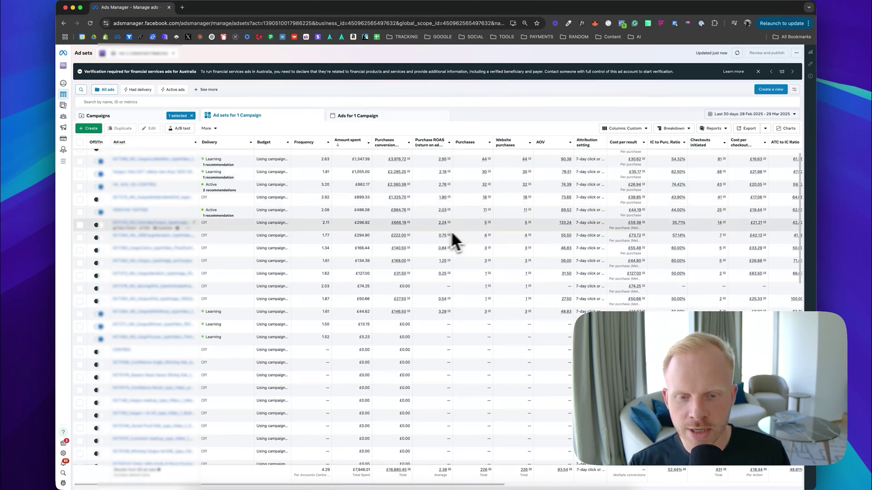
scroll(487, 226, "right", 10)
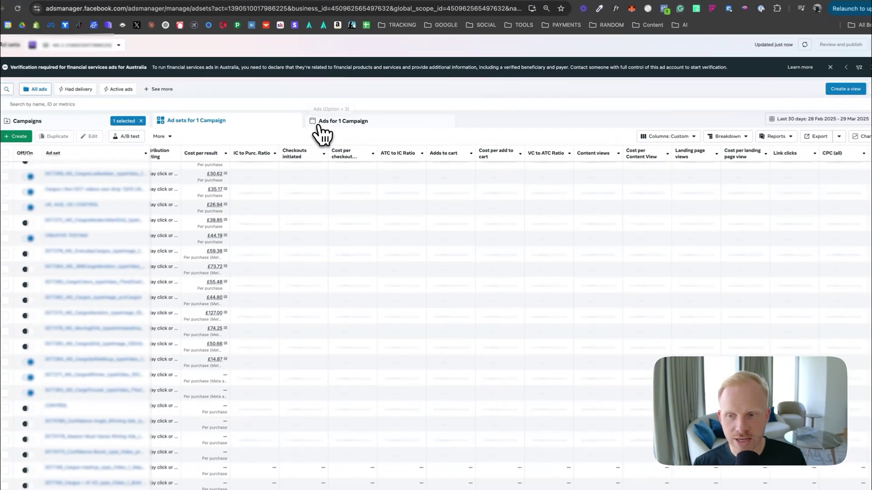
Step: List the selected campaign's individual ads by highest amount spent and compare their ROAS, conversion ratios and click metrics
left_click(336, 116)
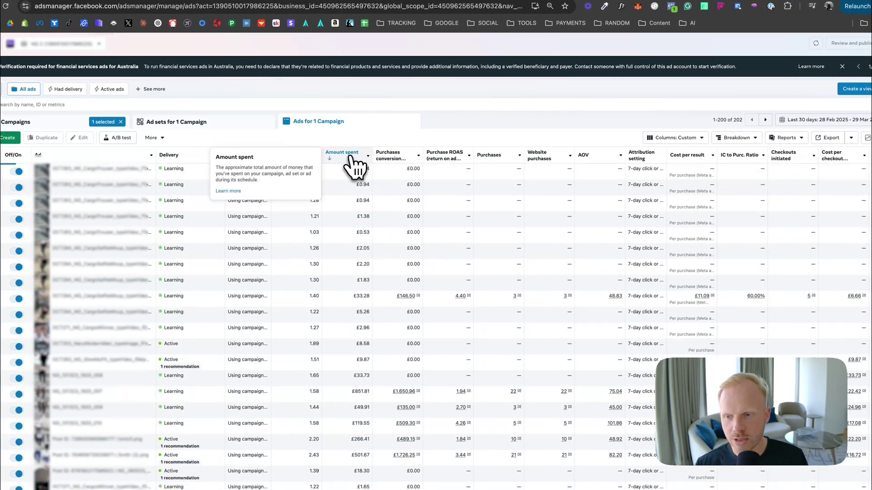
left_click(359, 157)
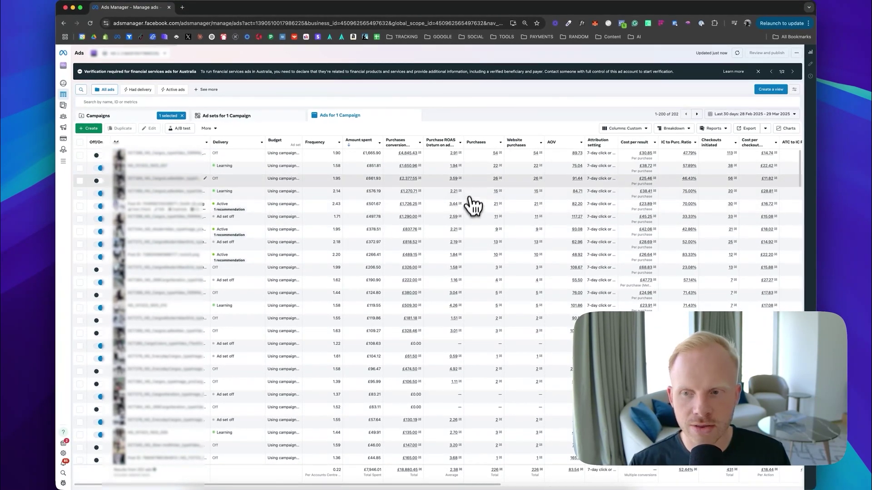
mouse_move(462, 181)
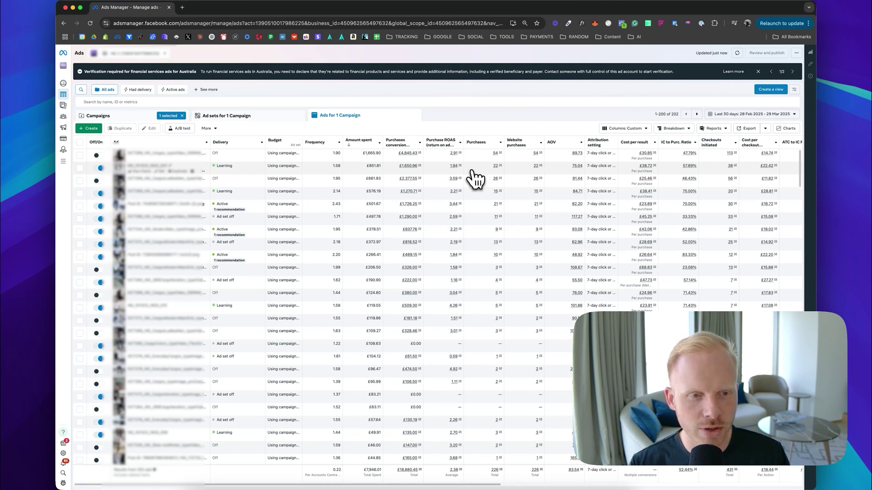
scroll(475, 179, "right", 15)
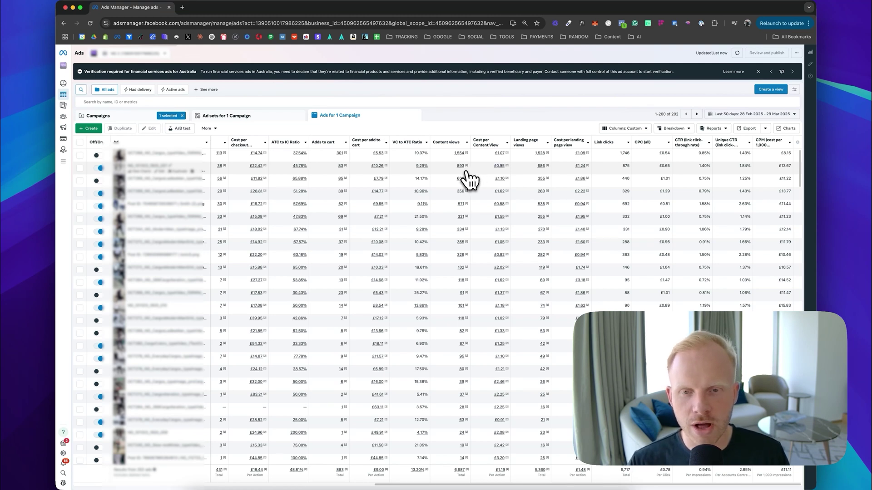
scroll(470, 180, "left", 3)
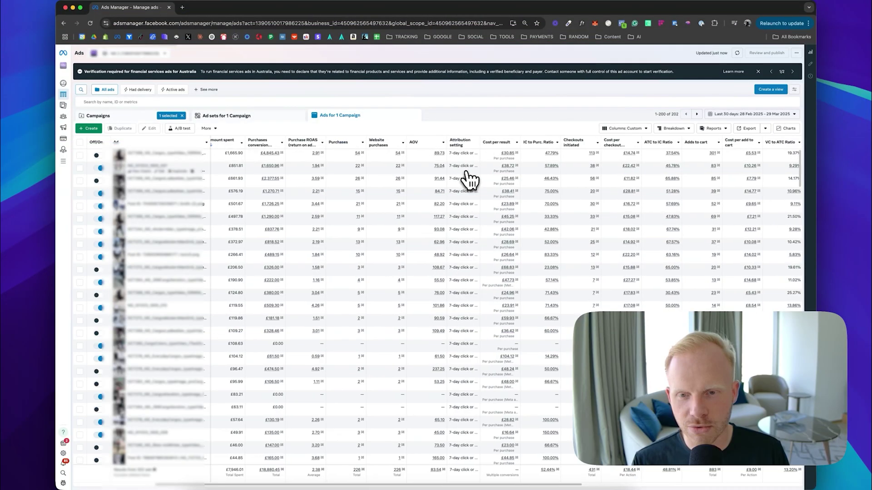
Step: Return to the campaign level and sort the campaigns by highest amount spent
scroll(463, 179, "left", 5)
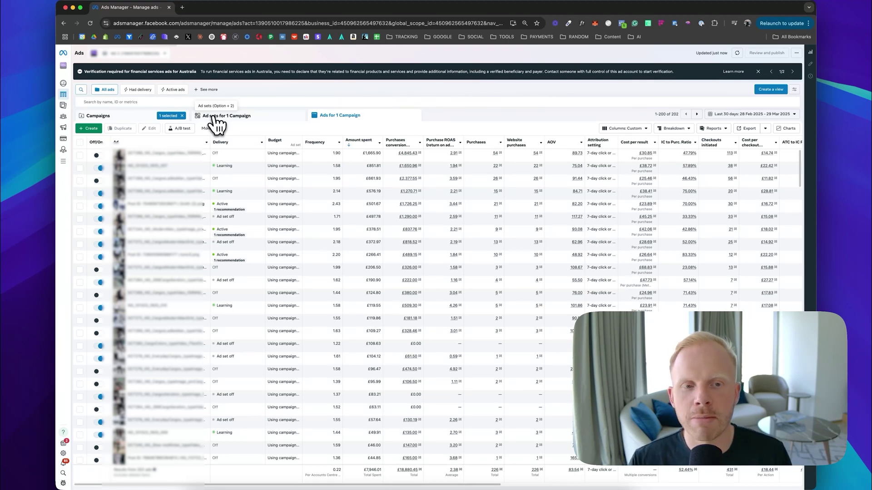
scroll(619, 255, "right", 4)
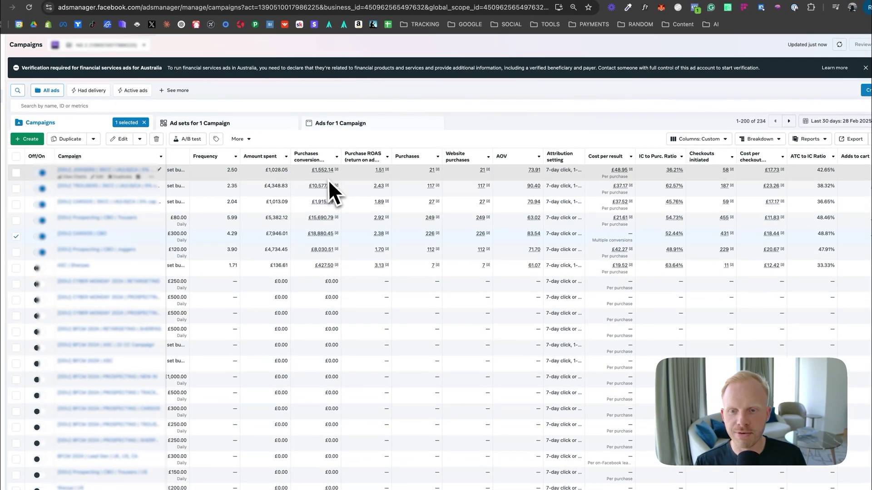
left_click(328, 180)
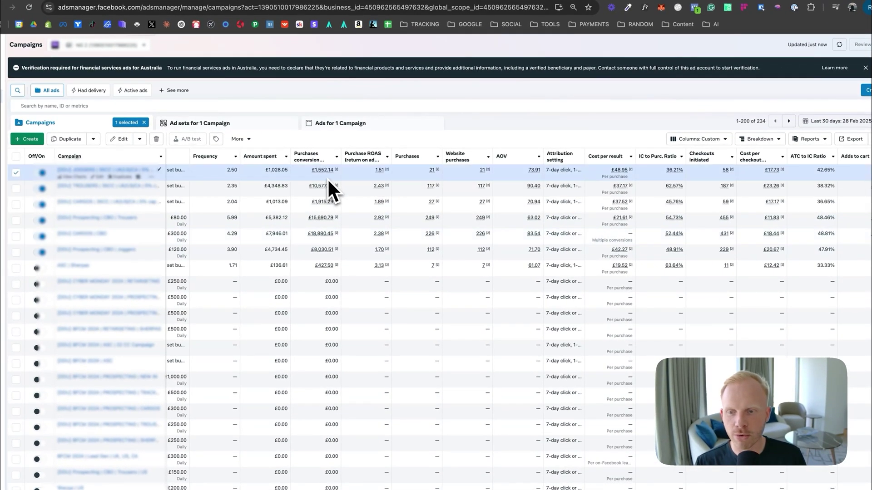
left_click(270, 157)
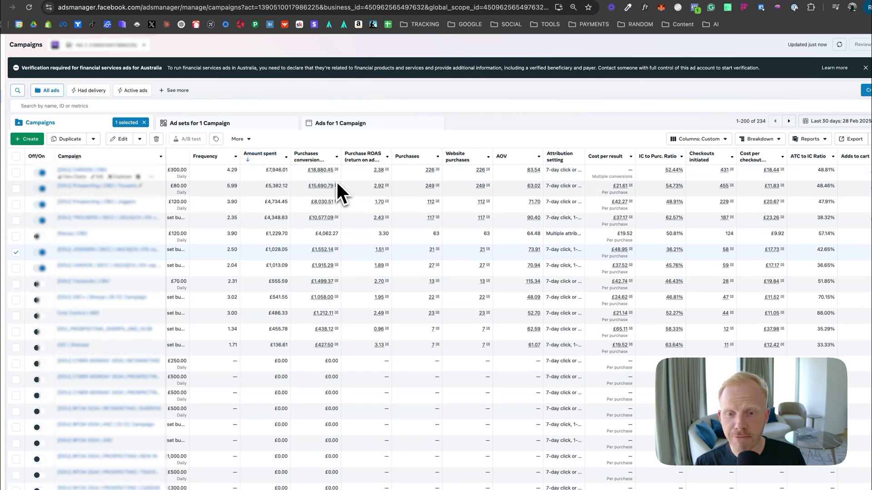
Step: Break the campaign results down by audience segments
left_click(336, 180)
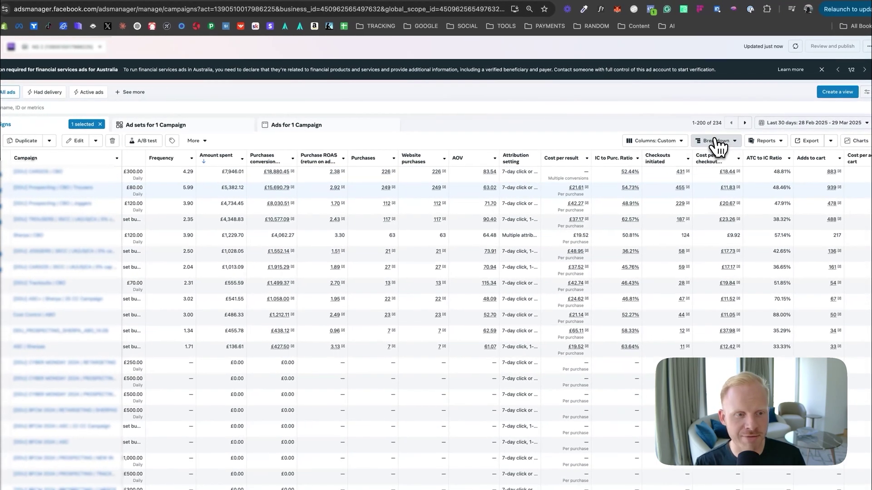
left_click(717, 145)
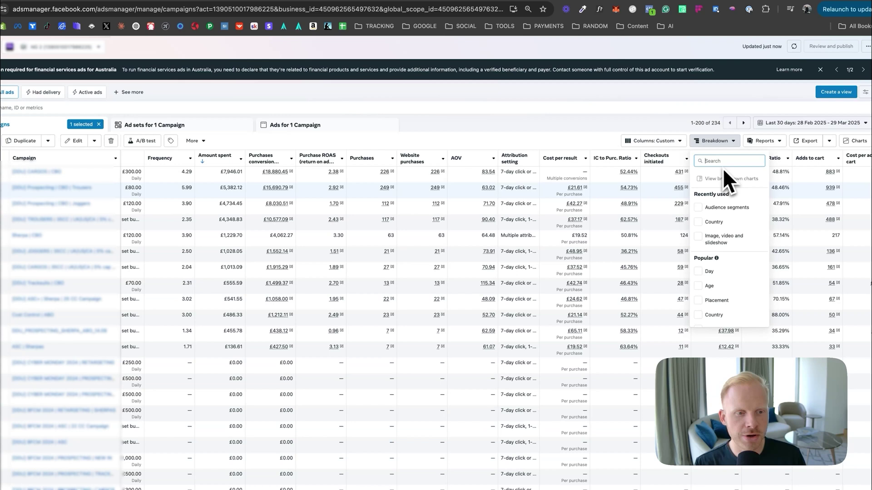
left_click(729, 210)
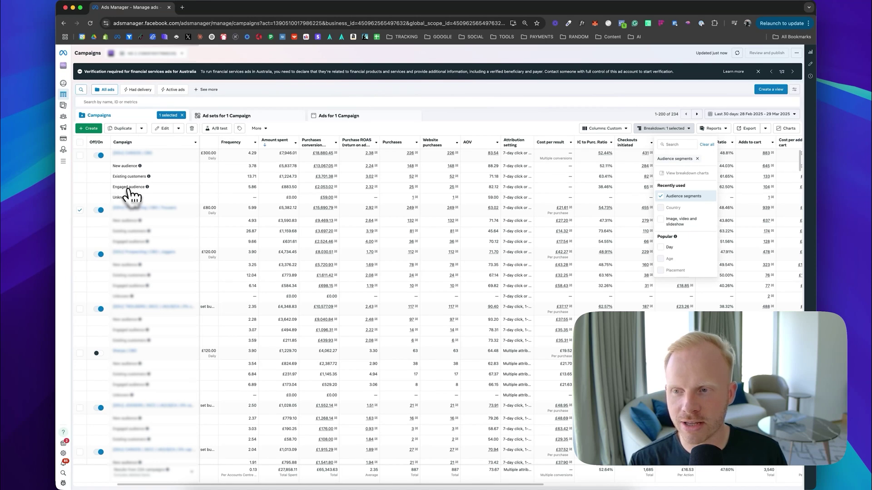
Step: Open the Audience segments page in the advertising settings to review the engaged audience and existing customers definitions
mouse_move(69, 123)
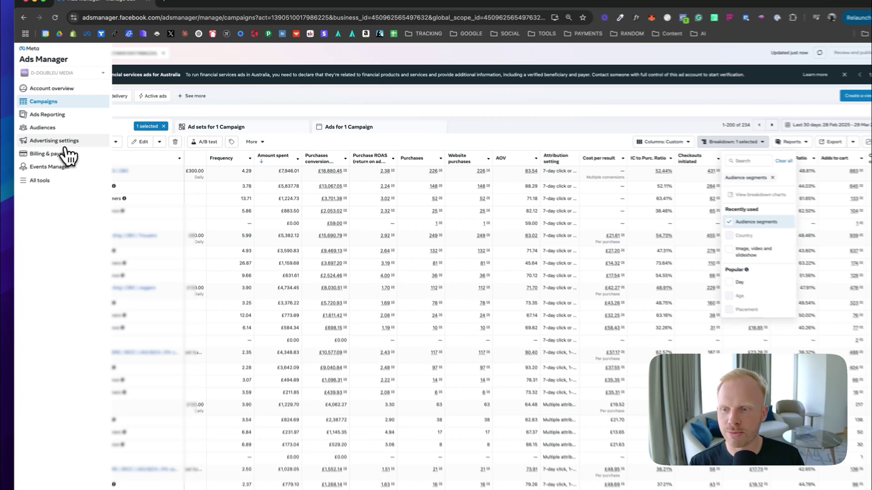
right_click(97, 130)
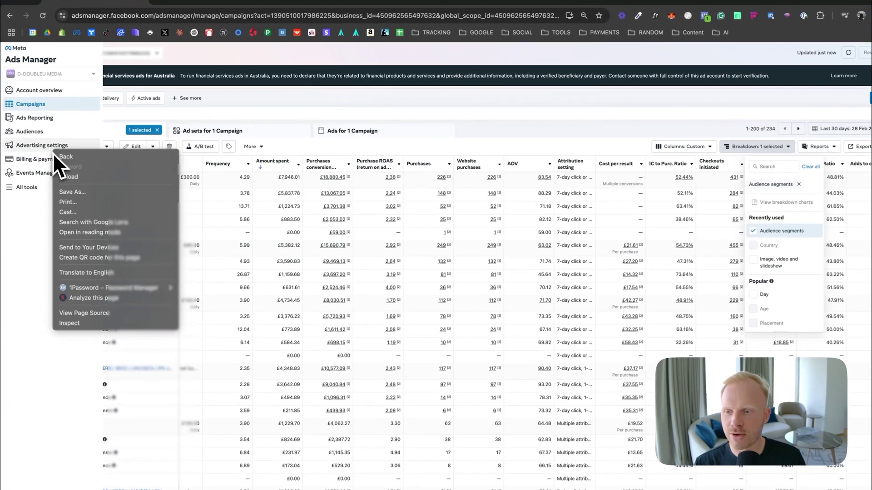
left_click(96, 132)
left_click(94, 131)
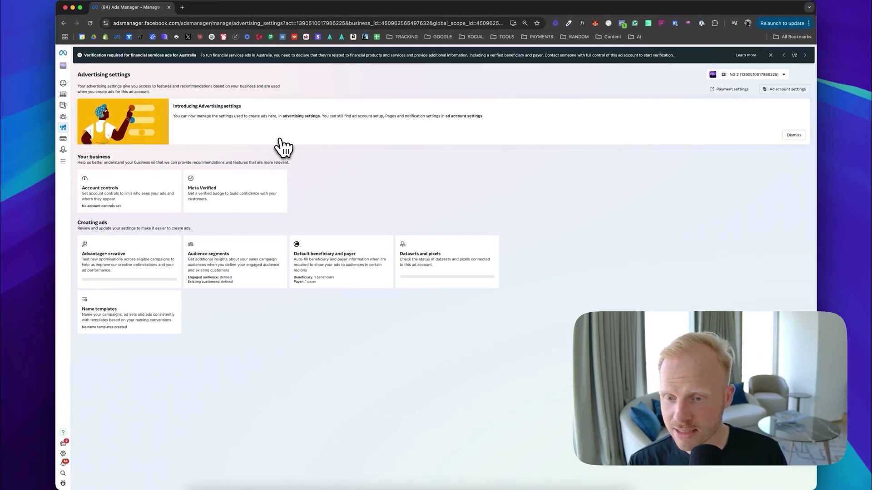
left_click(220, 273)
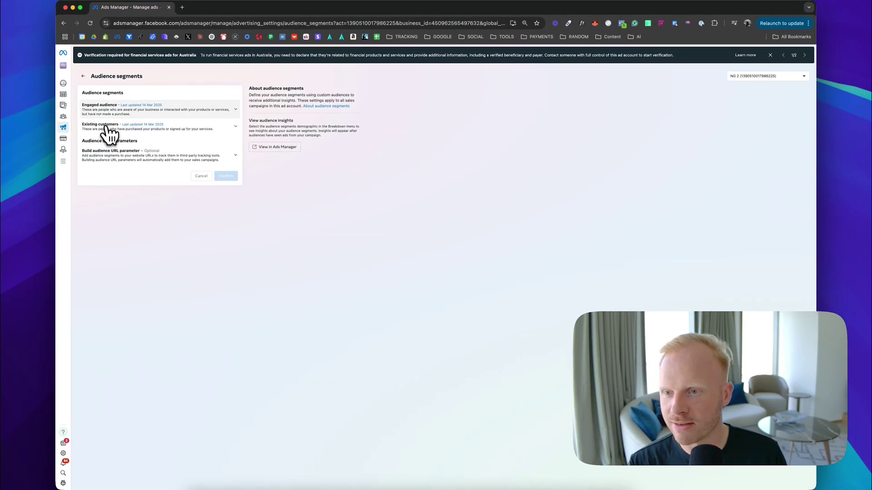
Step: Go back to the campaigns, sort them by highest amount spent and compare new, existing and engaged audience results
left_click(61, 94)
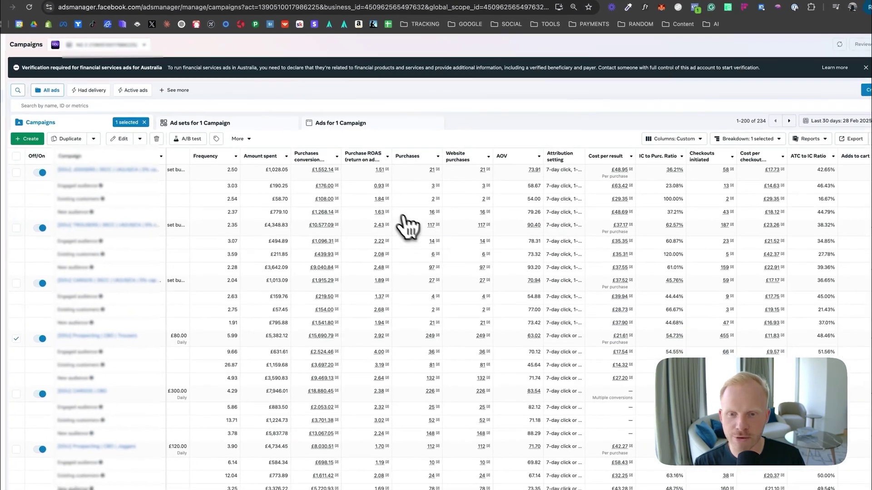
mouse_move(394, 206)
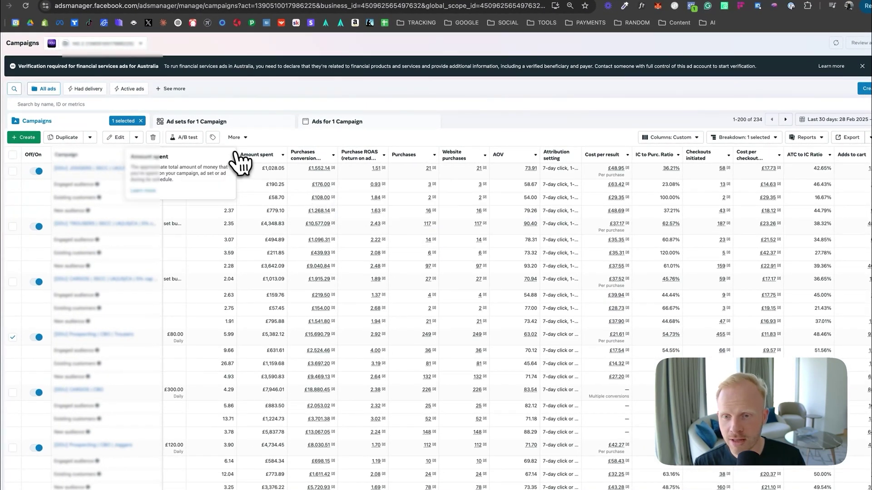
left_click(263, 156)
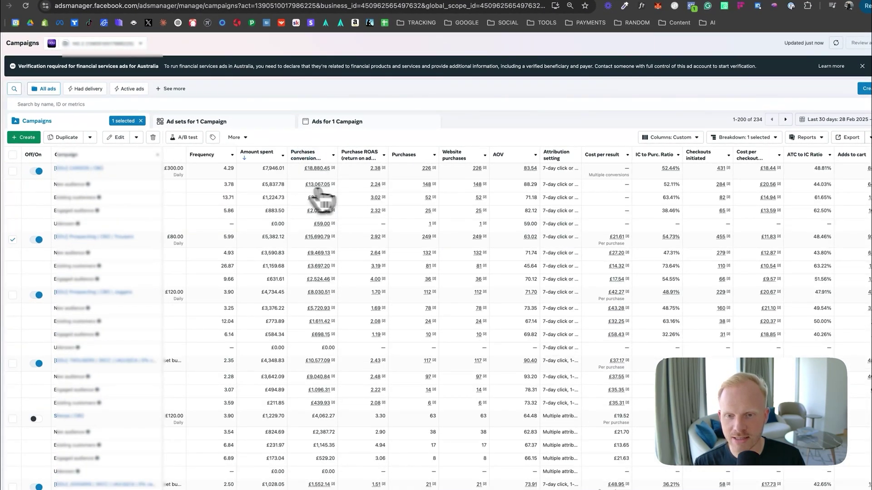
mouse_move(344, 192)
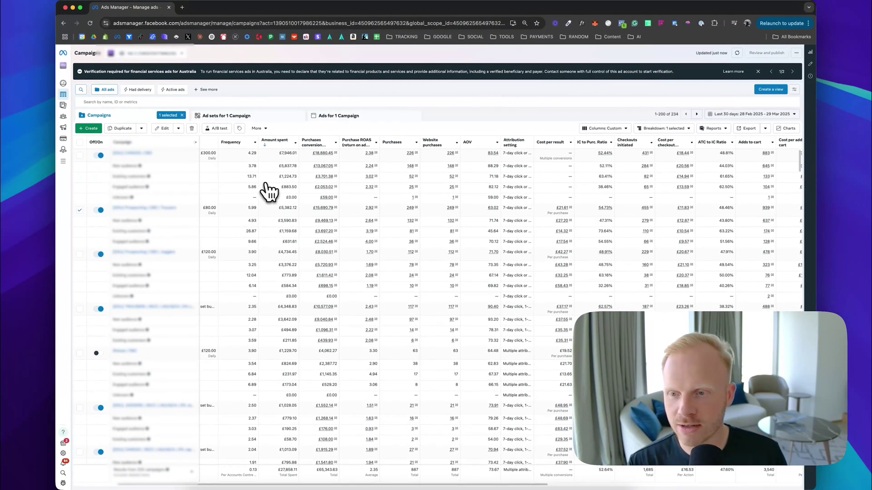
Step: Replace the audience segments breakdown with the demographic breakdown by age and gender
mouse_move(699, 150)
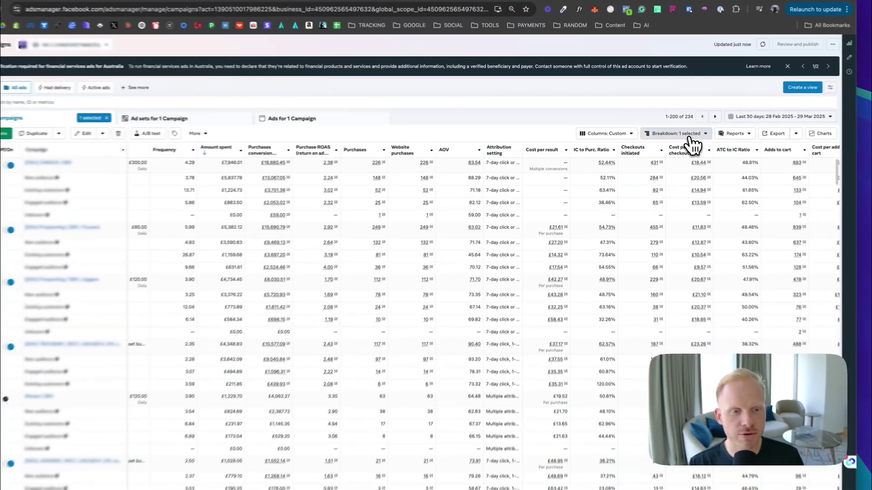
left_click(648, 129)
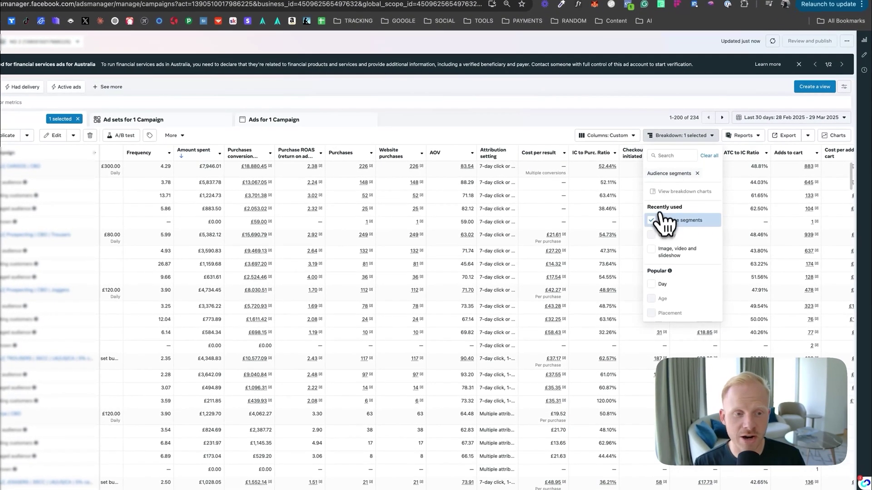
left_click(661, 220)
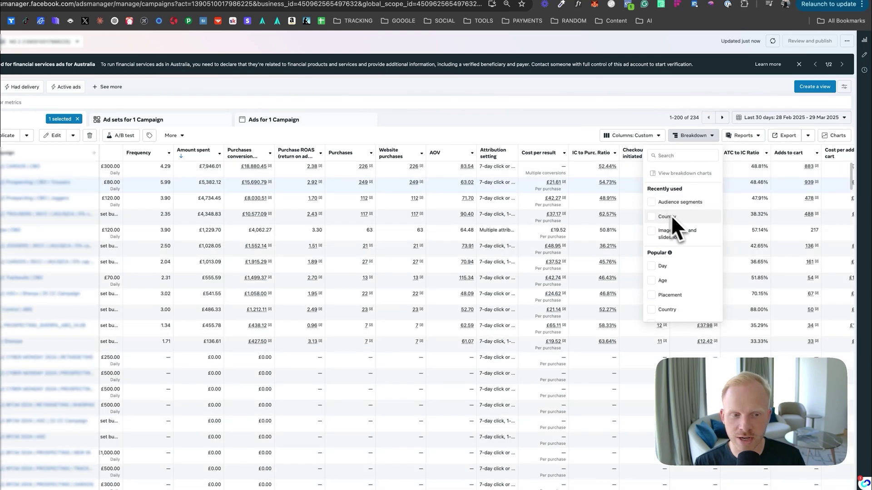
scroll(654, 245, "down", 3)
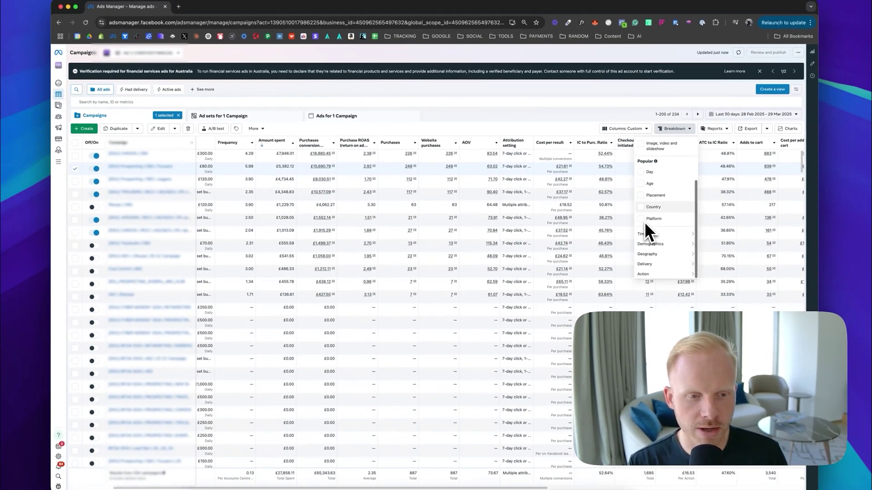
mouse_move(681, 289)
mouse_move(655, 243)
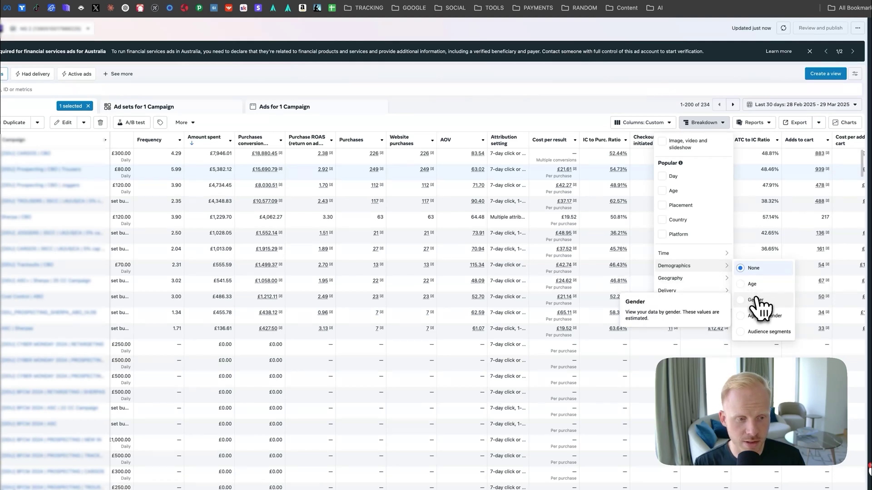
left_click(764, 317)
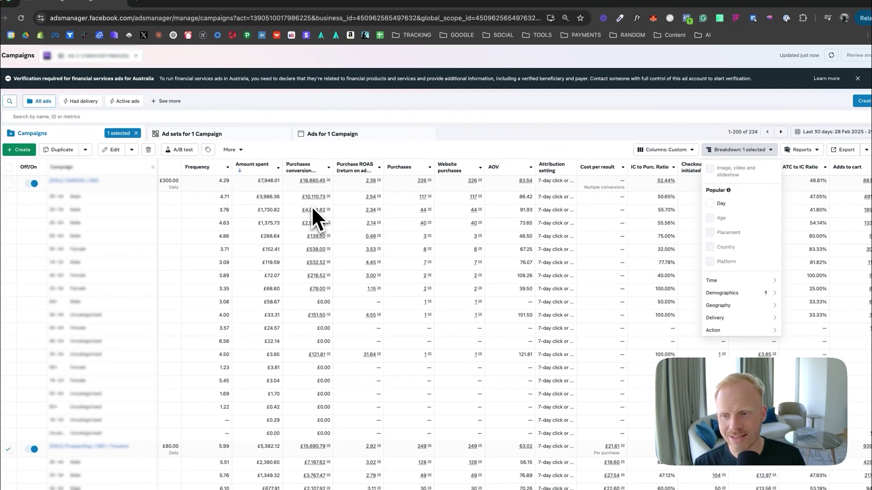
left_click(314, 207)
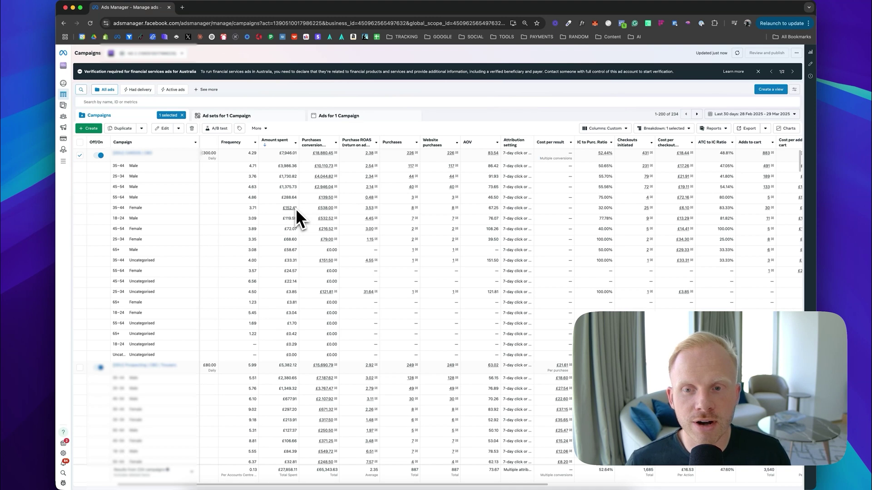
Step: Compare spend, ROAS and purchases across the age and gender groups of the top-spending campaigns
scroll(174, 182, "down", 5)
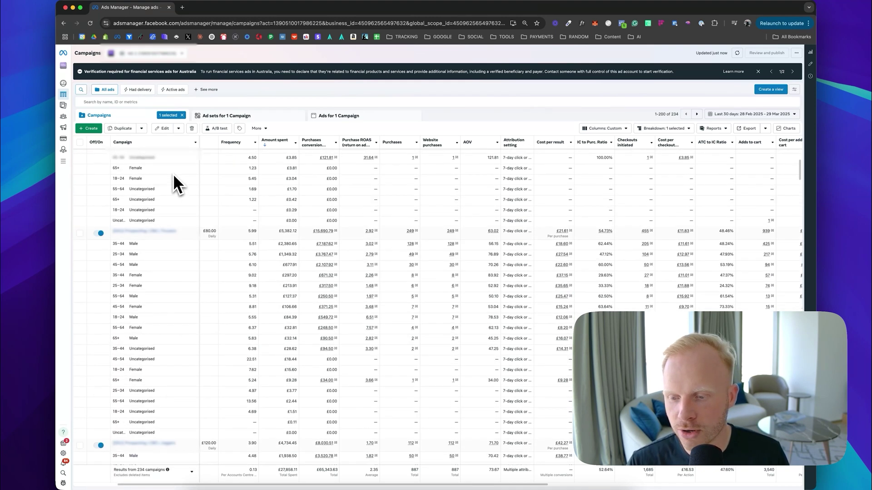
scroll(174, 175, "down", 10)
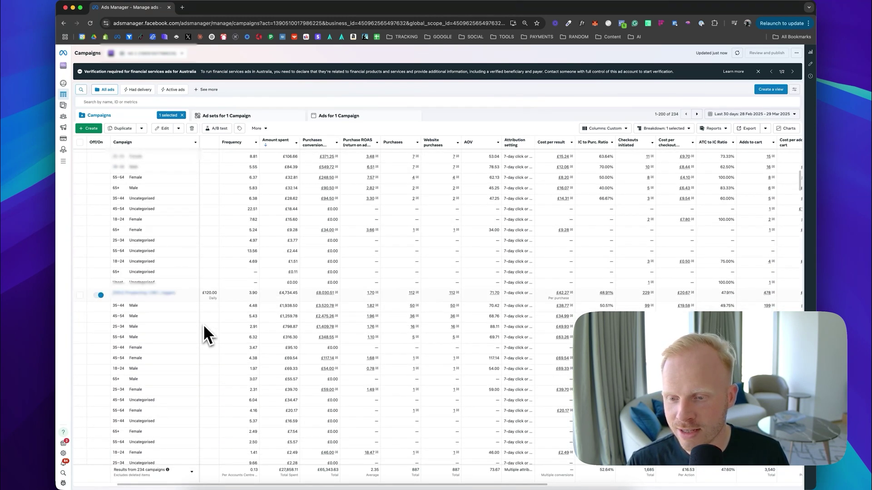
scroll(203, 324, "up", 15)
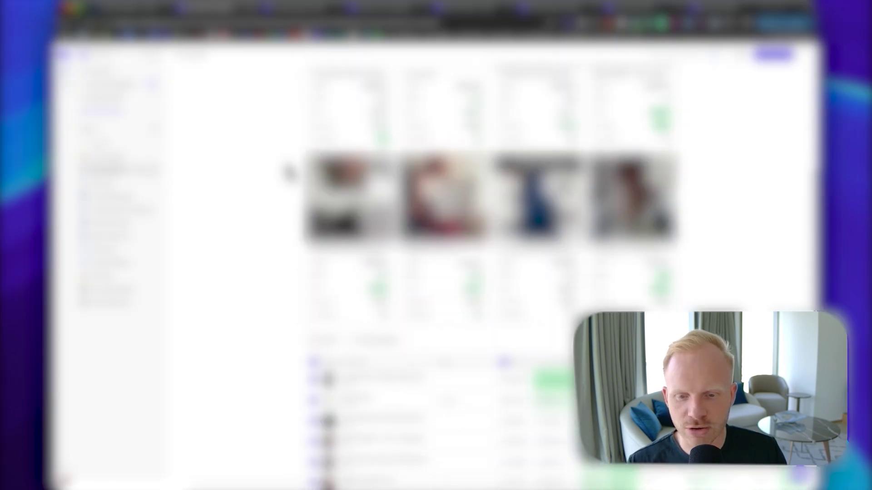
Step: Switch to Motion's Top creatives report and examine the top-spending creative's audience retention, placement, gender and age breakdowns, and performance metrics
scroll(289, 172, "down", 3)
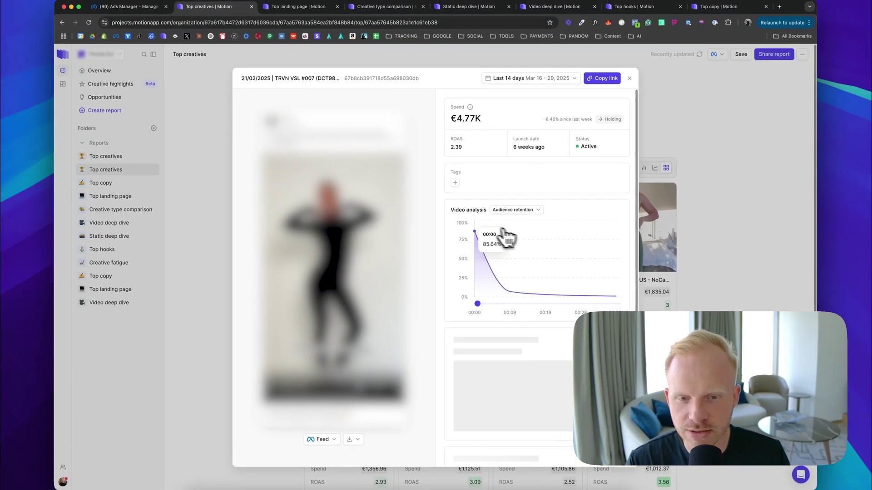
scroll(436, 352, "down", 3)
scroll(466, 336, "down", 2)
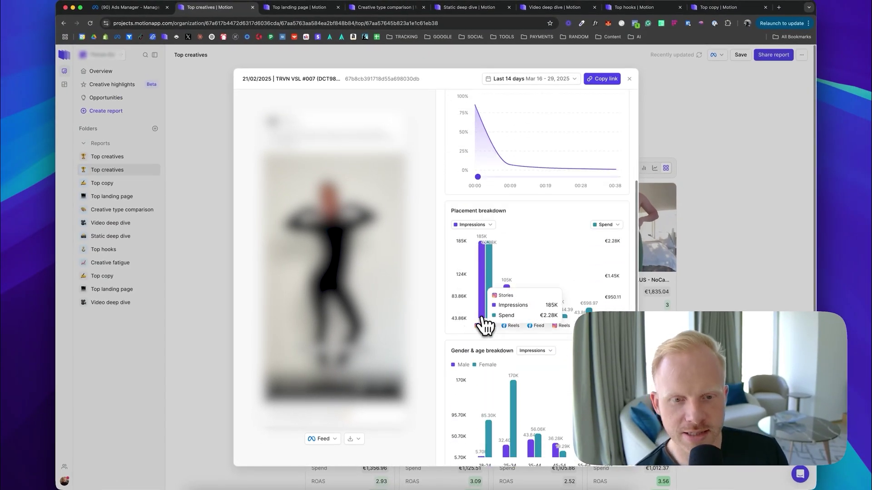
scroll(513, 273, "down", 5)
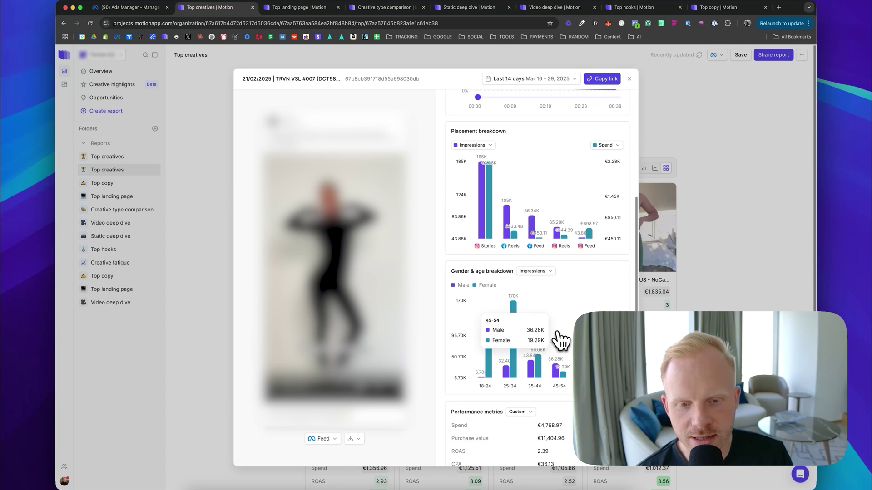
scroll(538, 304, "down", 2)
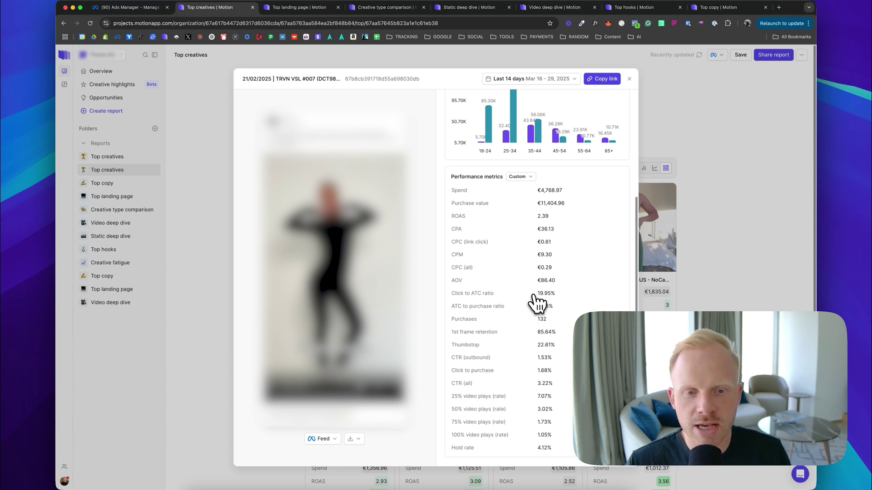
scroll(535, 302, "up", 10)
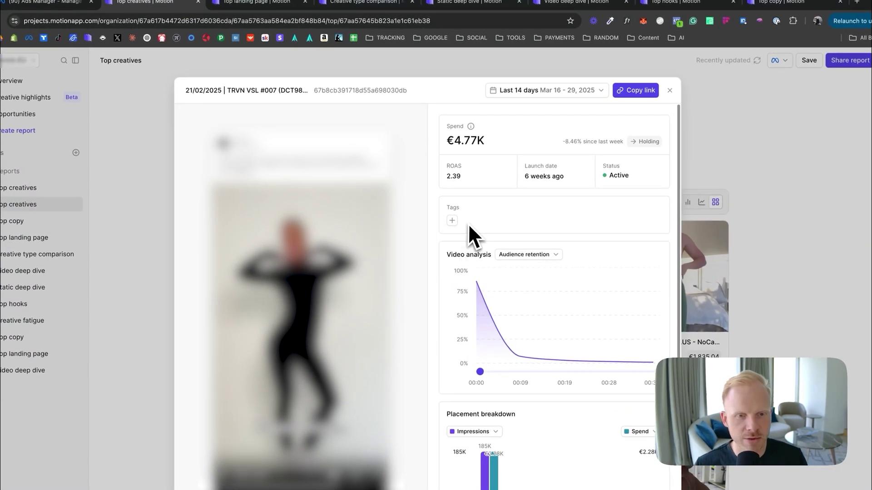
left_click(670, 91)
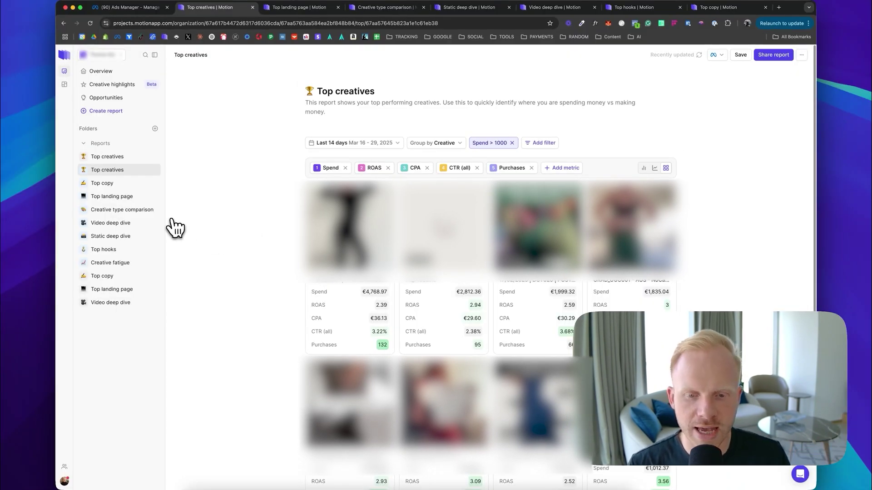
Step: Compare the top creatives' add-to-cart ratios, first frame retention, thumbstop, CTR and video play rates in the report table
scroll(287, 223, "down", 1)
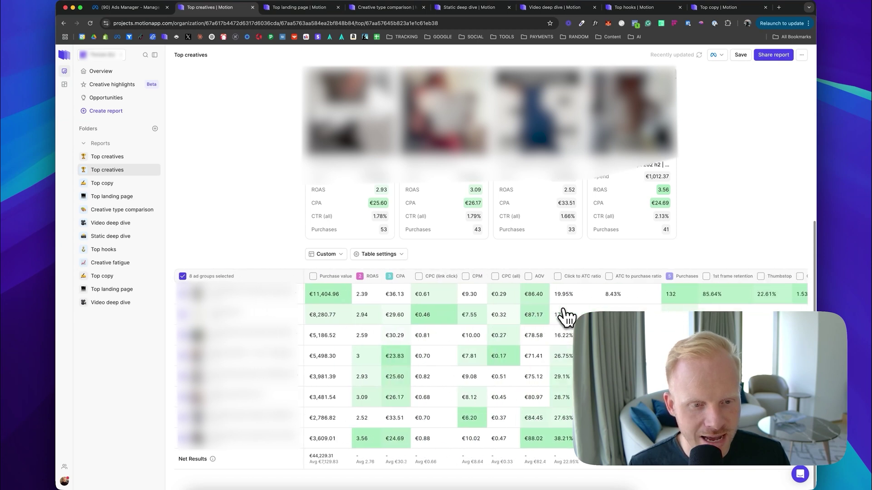
scroll(564, 315, "right", 5)
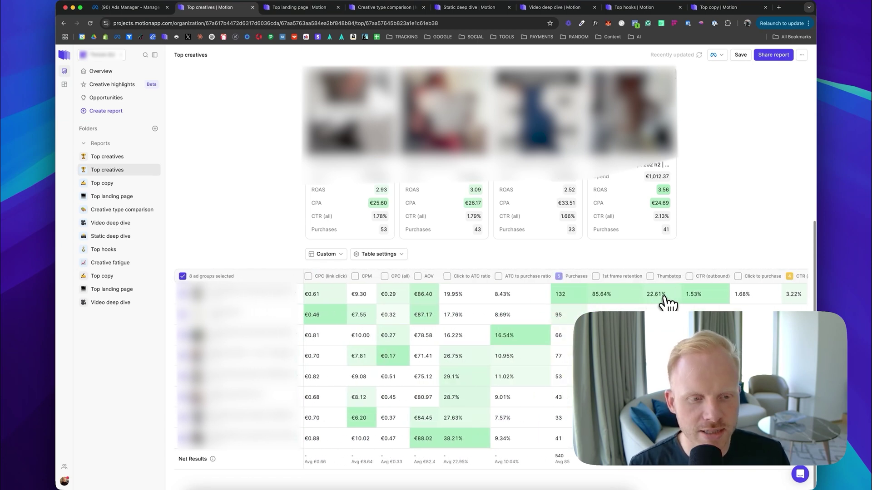
mouse_move(663, 302)
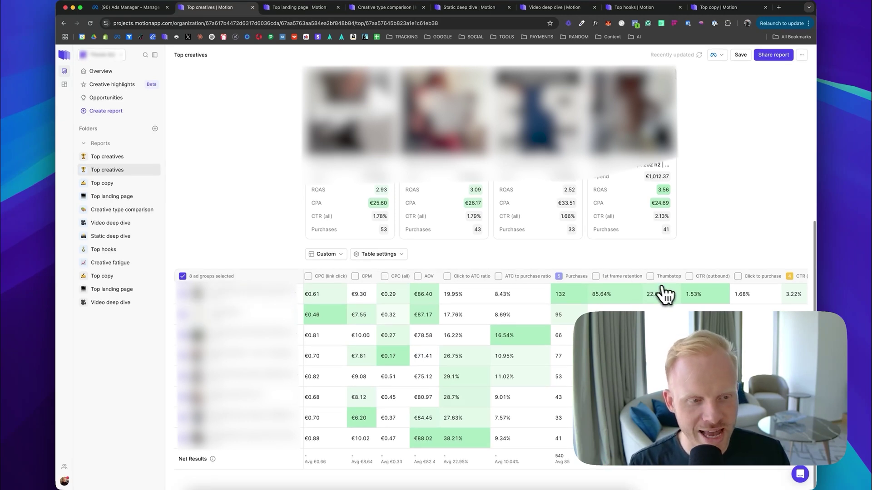
scroll(663, 294, "right", 5)
scroll(616, 310, "right", 2)
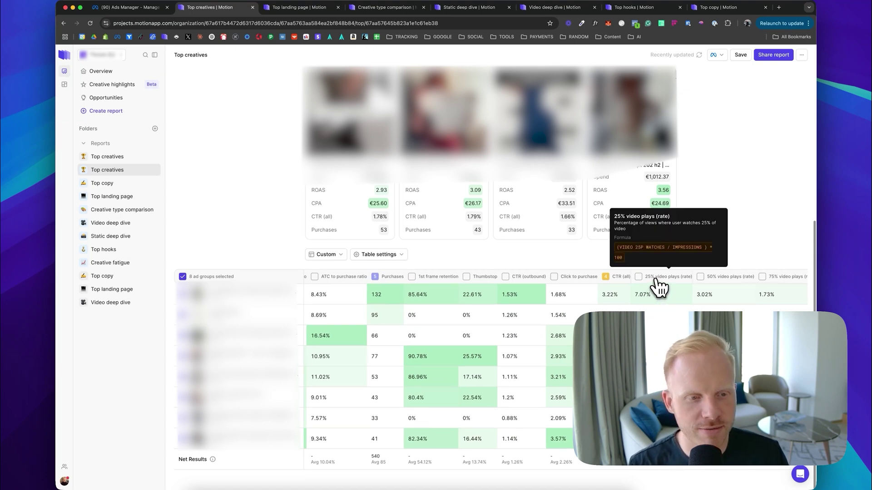
Step: Add the Hook score metric to the Top creatives report table
scroll(773, 275, "right", 6)
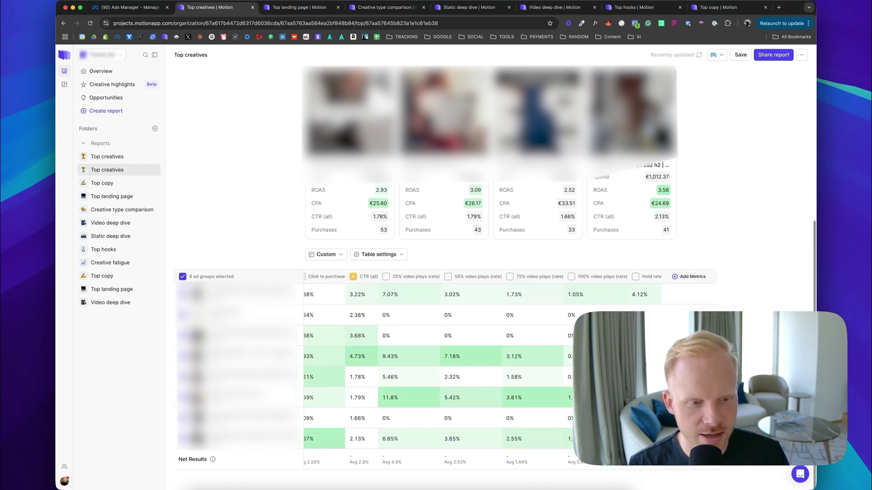
scroll(454, 359, "right", 1)
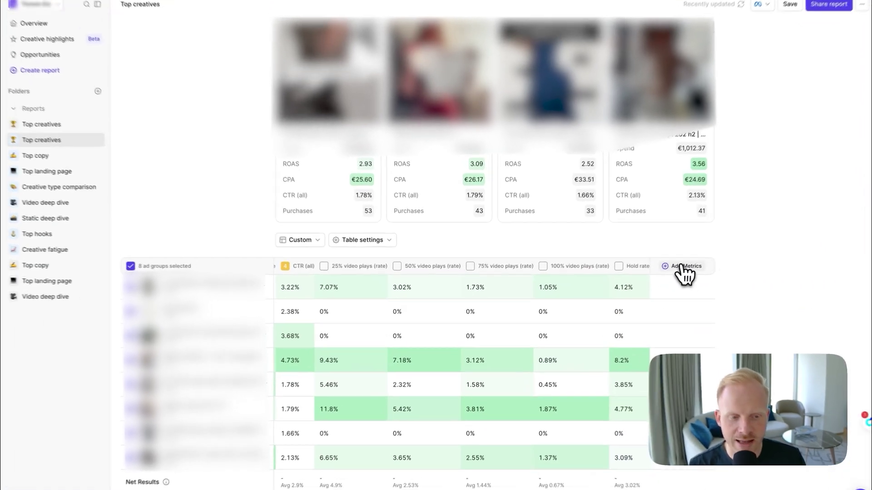
left_click(683, 268)
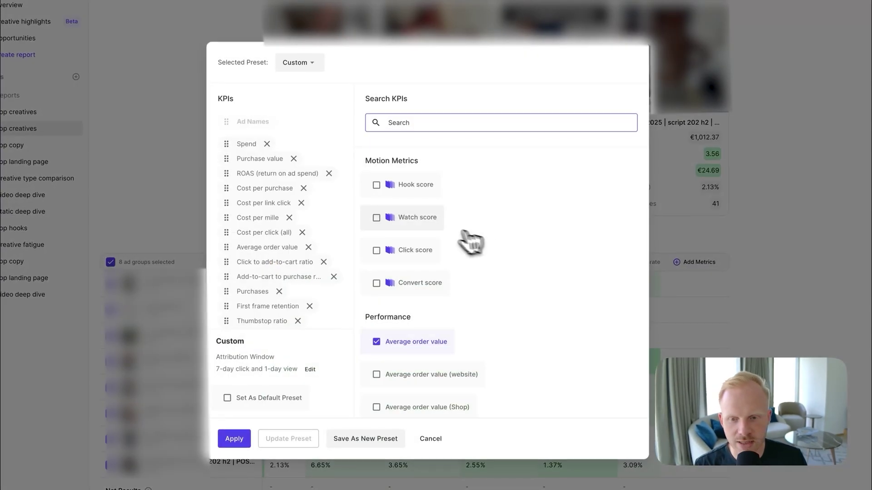
scroll(471, 162, "down", 5)
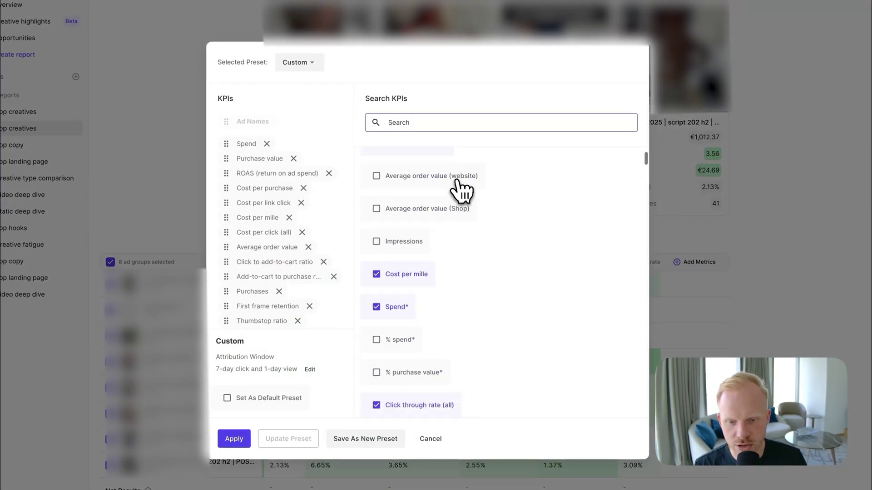
scroll(462, 189, "up", 5)
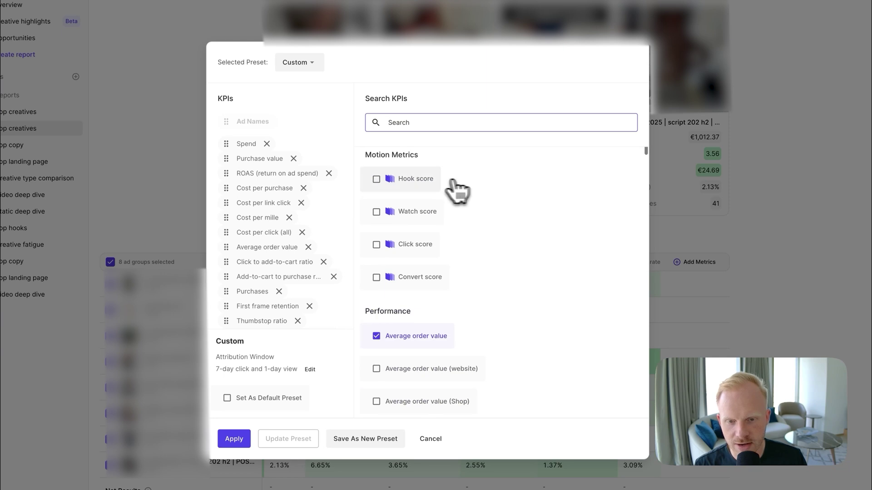
left_click(376, 180)
left_click(236, 438)
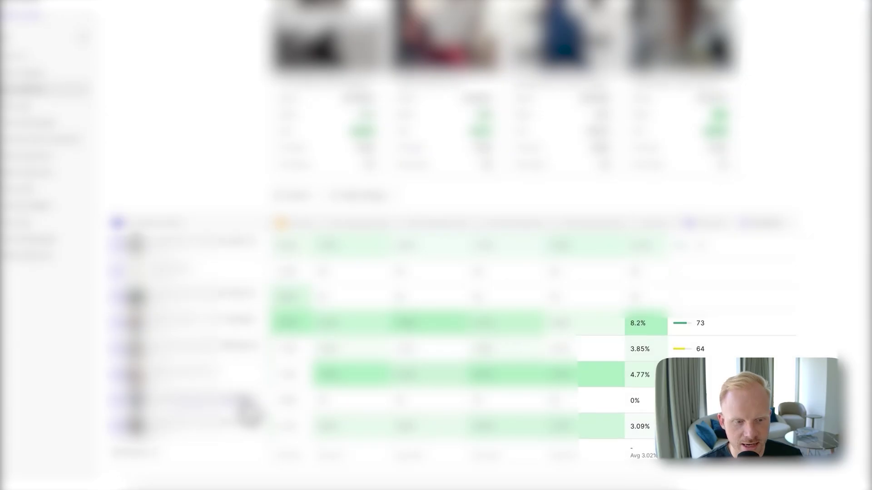
mouse_move(690, 294)
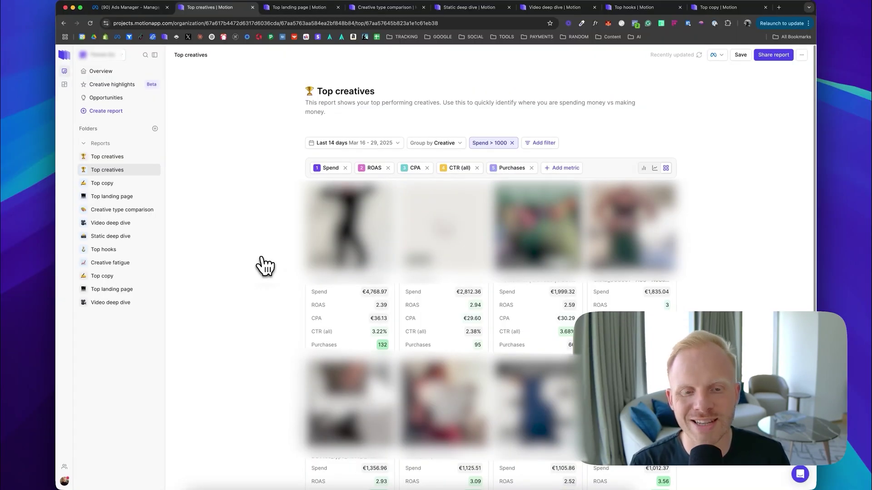
Step: Switch to the Top landing page report and compare the pages' spend, click-to-ATC ratio, click-to-purchase rate, ROAS and AOV
key("ctrl+Tab")
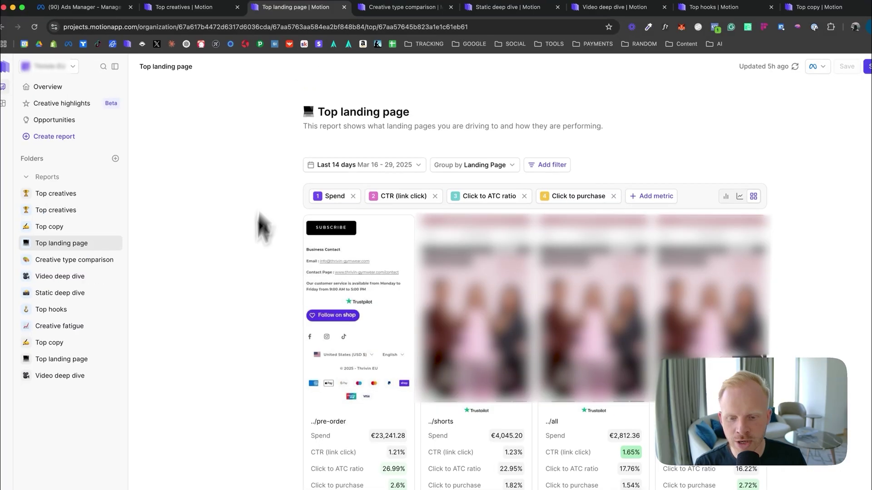
scroll(244, 281, "down", 10)
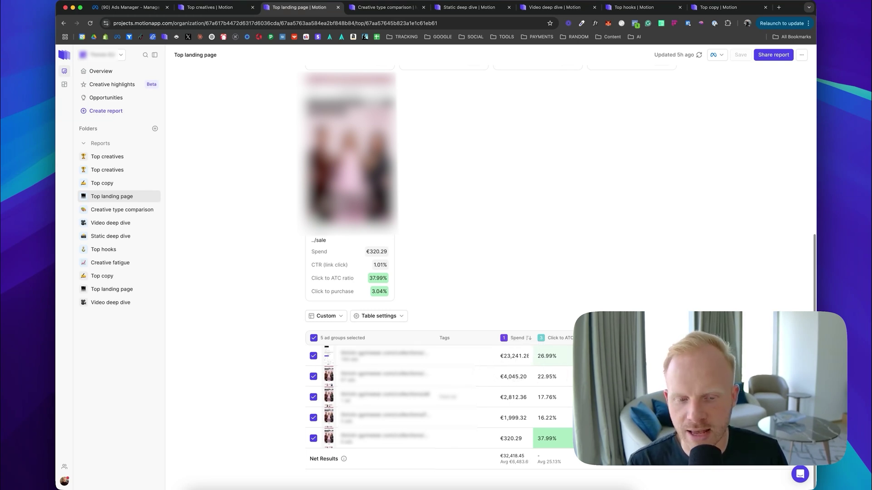
scroll(454, 400, "right", 2)
scroll(436, 397, "right", 5)
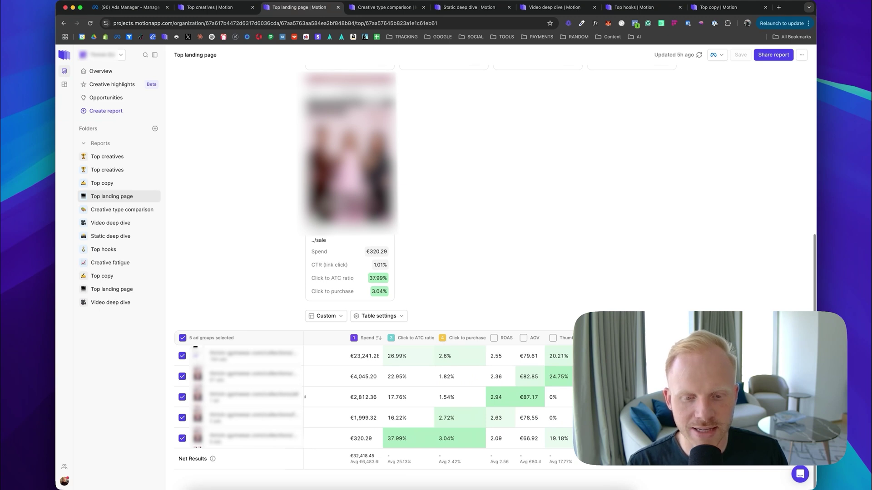
scroll(505, 274, "up", 5)
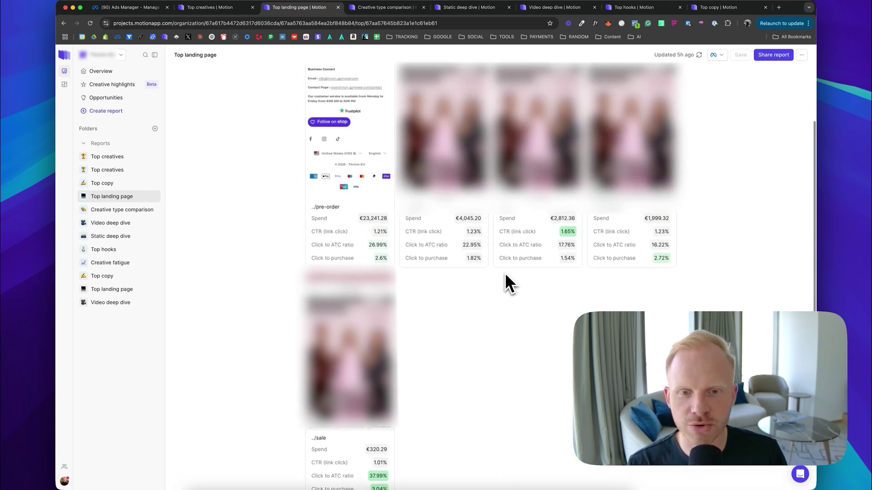
Step: Switch to the Creative type comparison report and compare videos, images and DPA/DABA on spend, ROAS, AOV, thumbstop, CTR and CPA
left_click(386, 7)
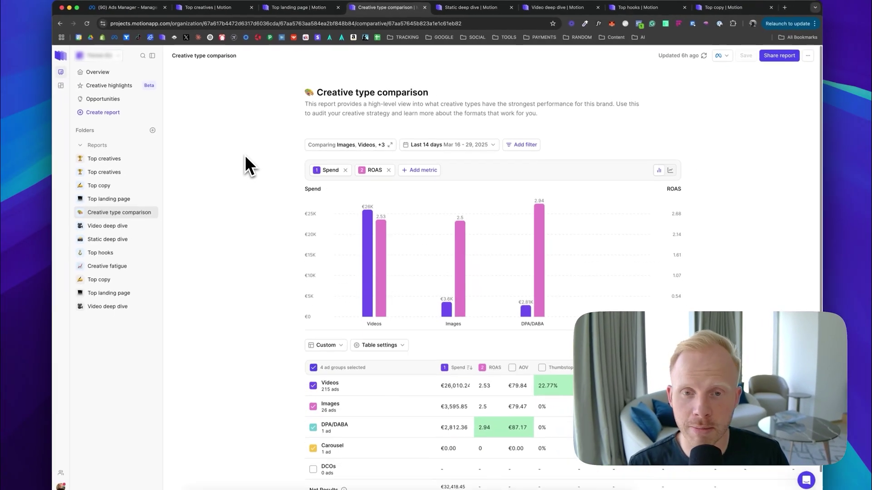
scroll(254, 209, "down", 1)
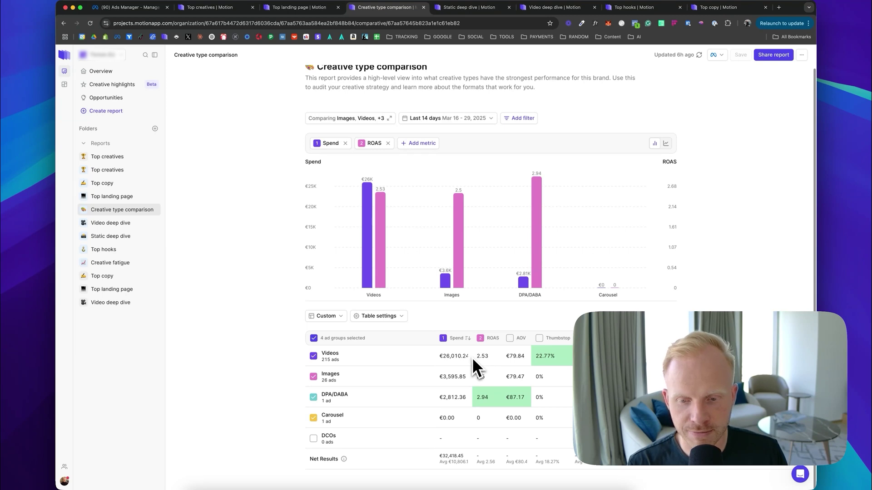
mouse_move(464, 358)
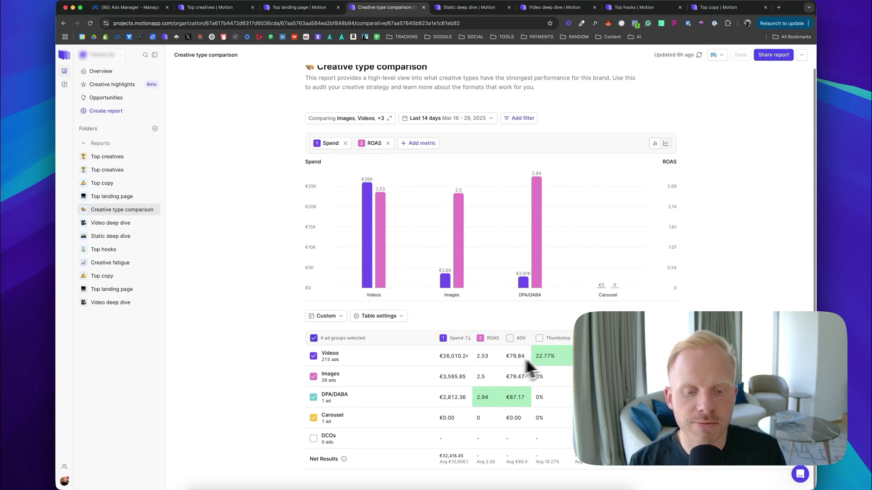
scroll(549, 357, "right", 3)
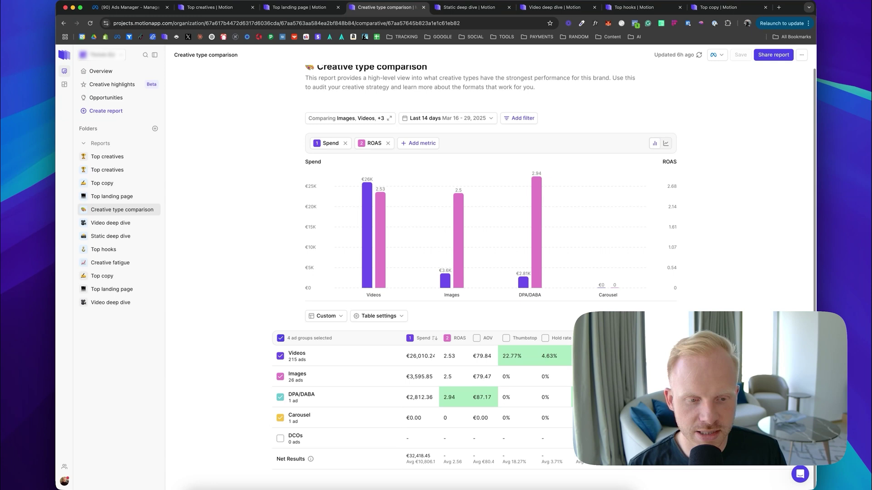
scroll(454, 390, "right", 5)
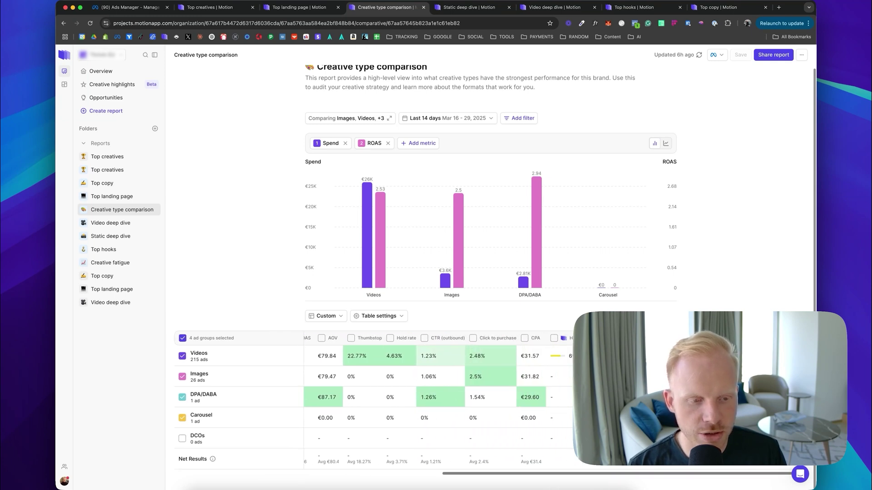
scroll(540, 369, "left", 8)
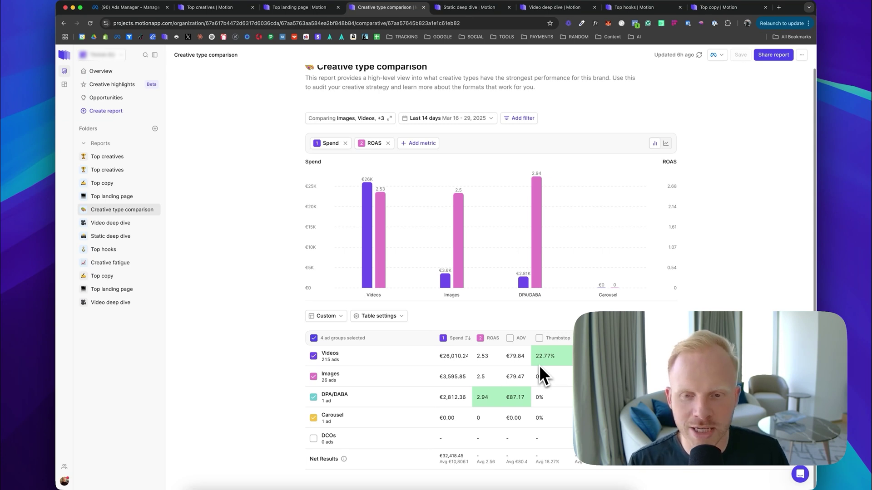
mouse_move(386, 292)
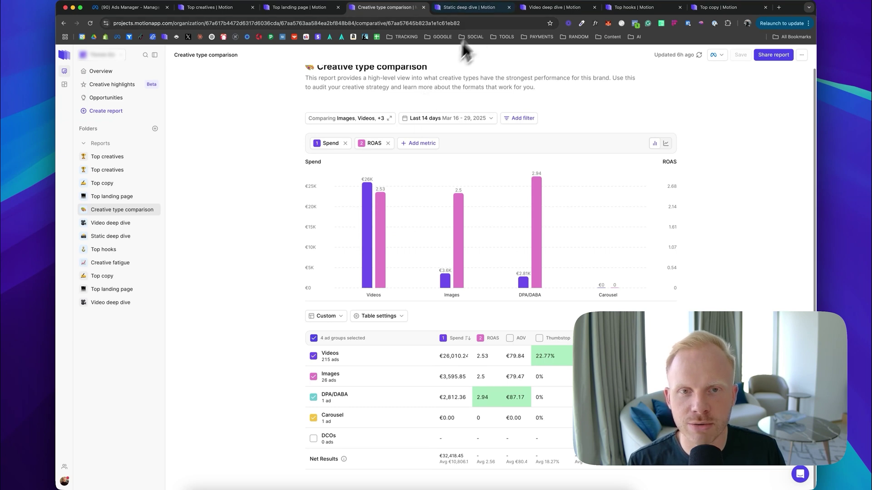
Step: Switch to the Static deep dive report and compare the static ads' spend, ROAS, AOV, outbound CTR, click-to-purchase rate and CPA
left_click(497, 8)
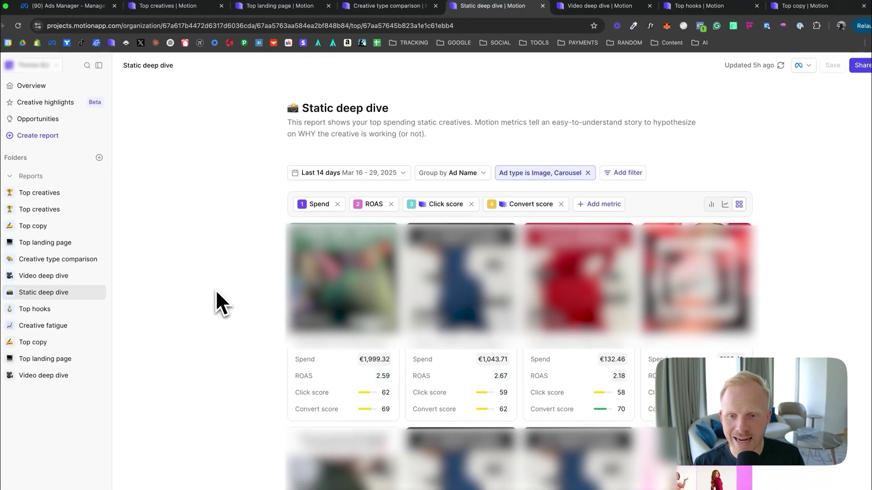
scroll(217, 290, "down", 1)
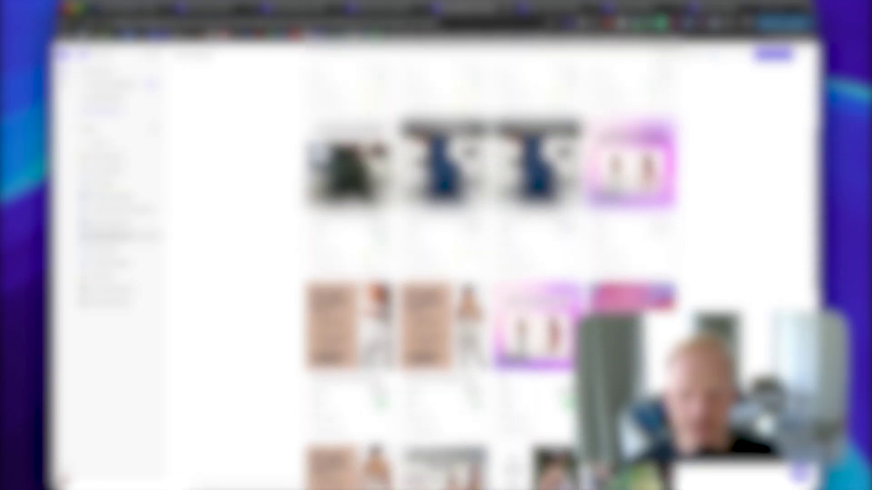
scroll(490, 272, "down", 8)
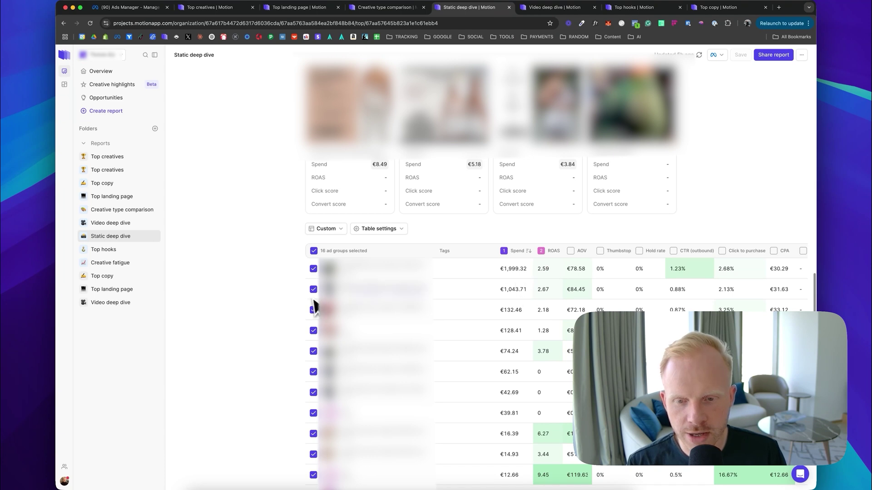
scroll(262, 286, "down", 4)
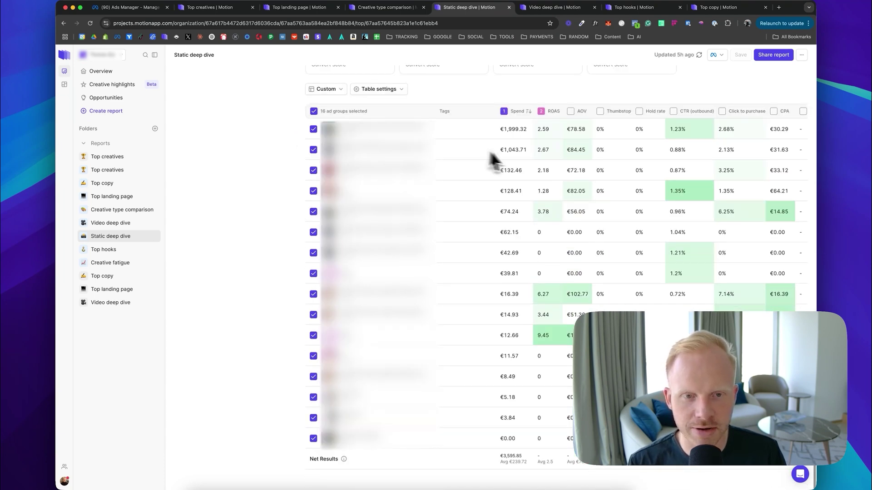
scroll(523, 151, "right", 2)
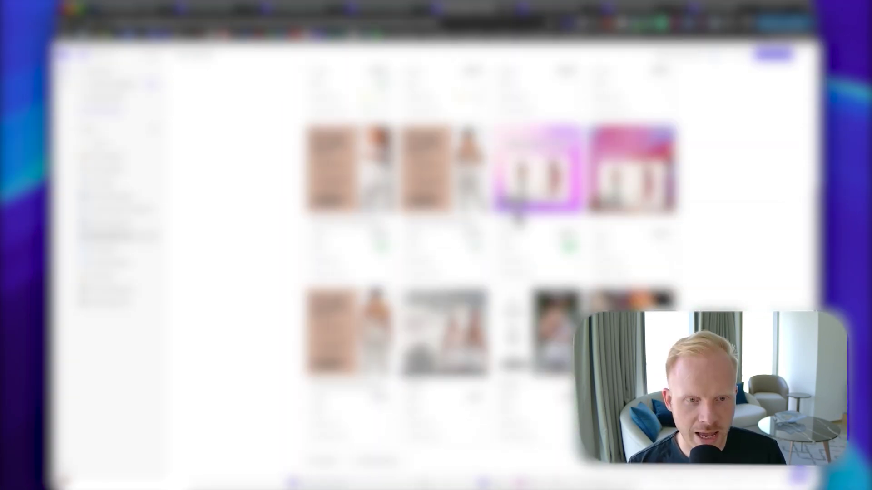
scroll(486, 181, "up", 5)
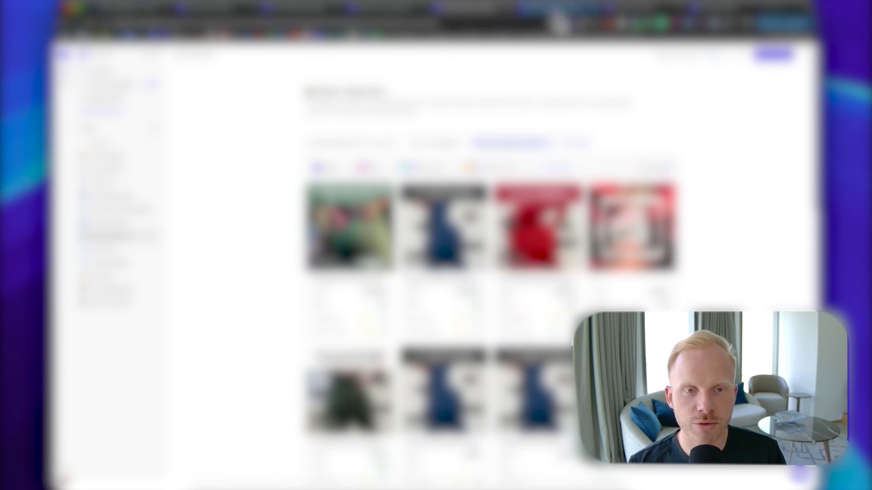
Step: Switch to the Video deep dive report and review the top-spending video ads and their metrics table
left_click(555, 16)
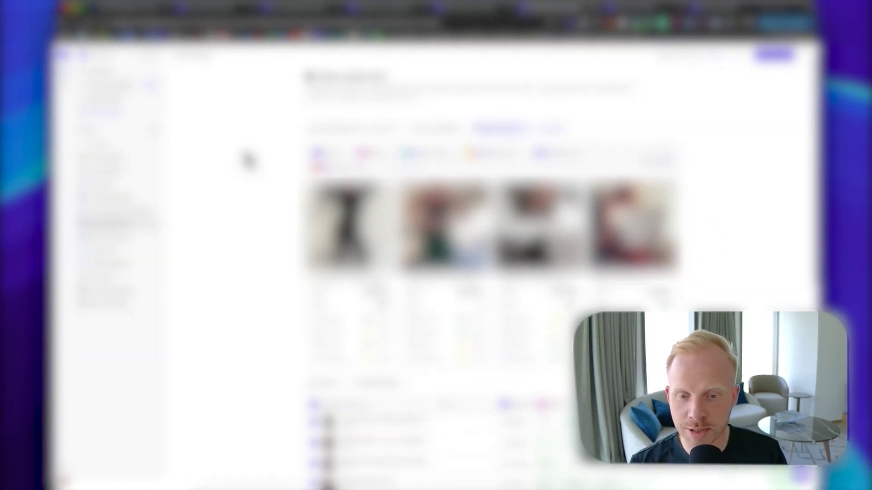
scroll(241, 177, "down", 3)
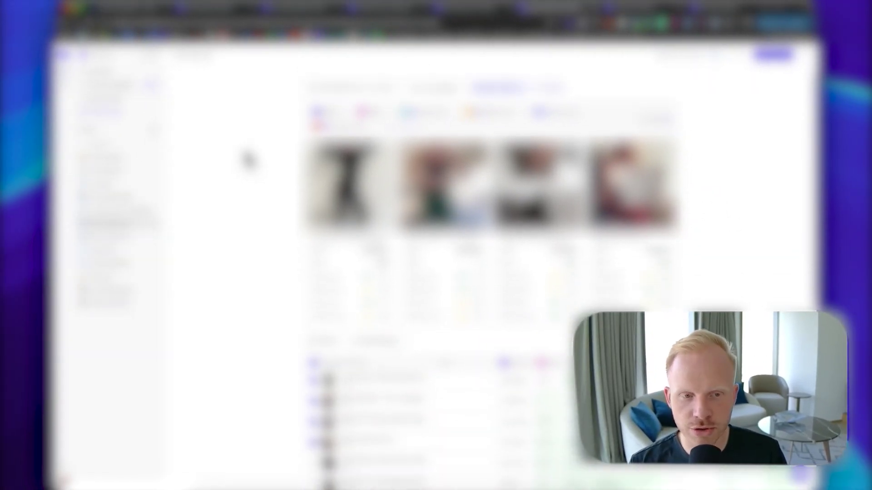
scroll(259, 186, "down", 5)
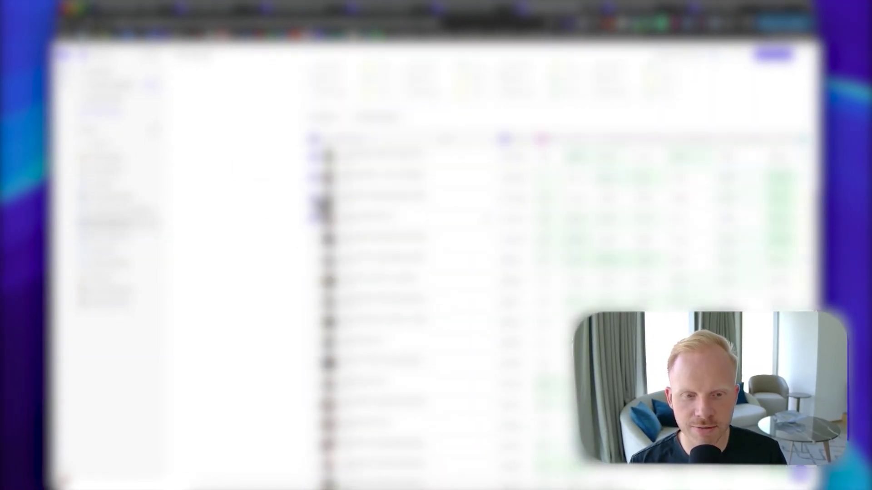
Step: Switch to the Top hooks report and add the Thumbstop metric to its creative cards
left_click(657, 13)
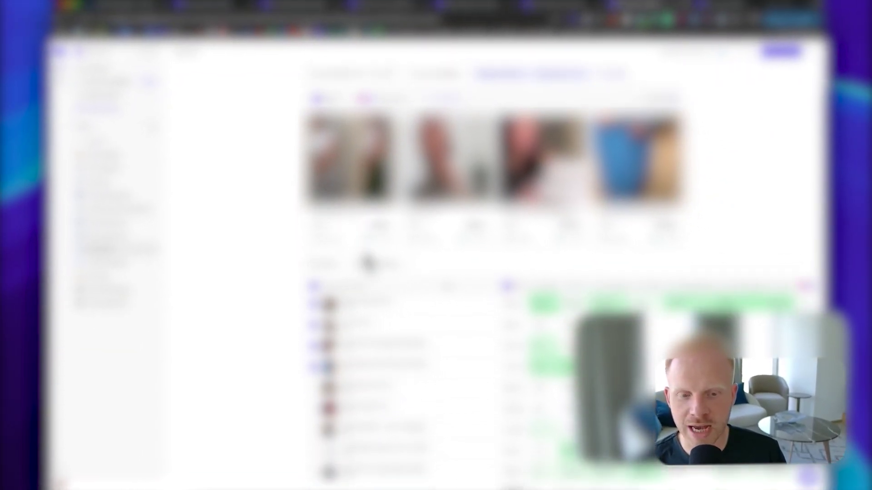
scroll(343, 217, "down", 2)
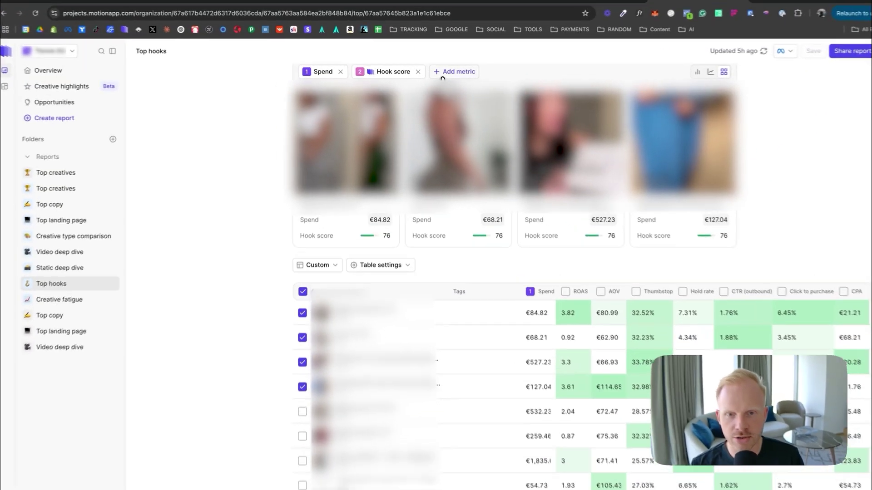
left_click(444, 73)
left_click(449, 101)
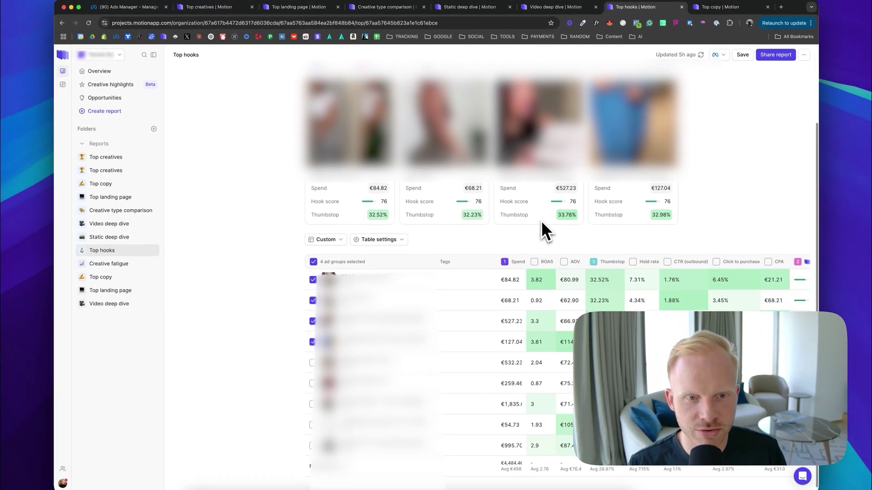
scroll(545, 227, "up", 3)
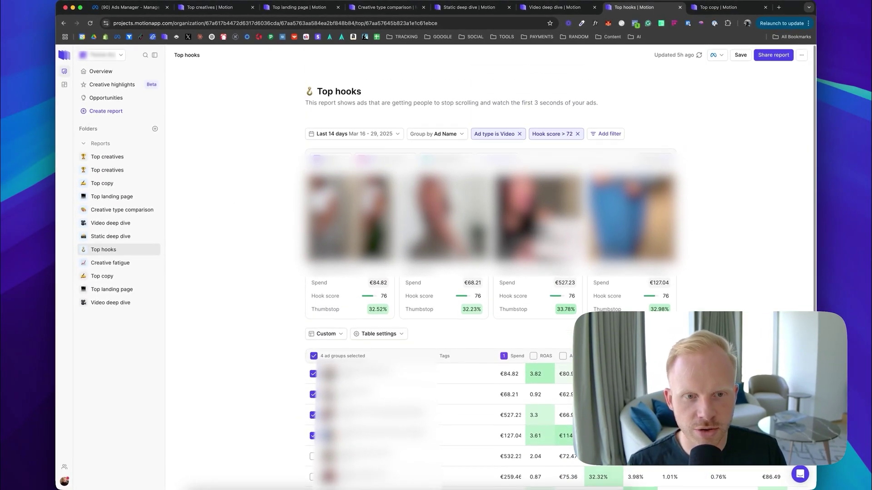
Step: Switch to the Top copy report, add the ROAS metric, and compare performance across the ad copy cards
left_click(703, 8)
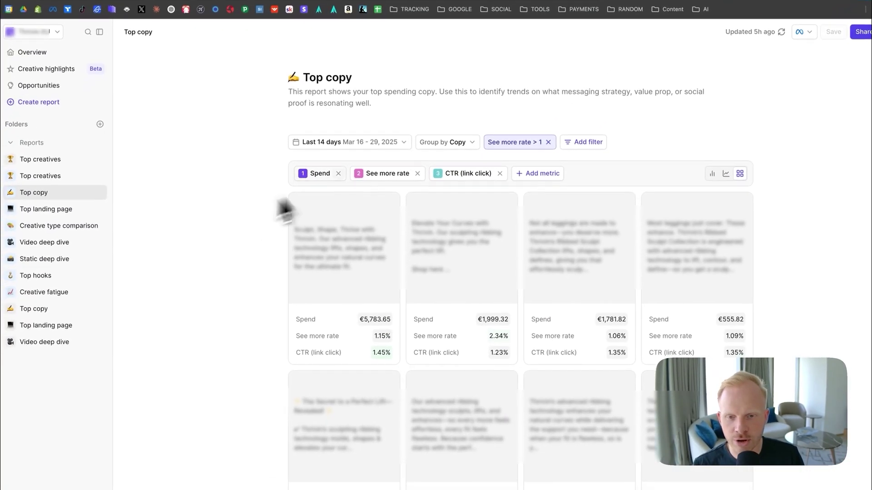
left_click(563, 172)
type("roas")
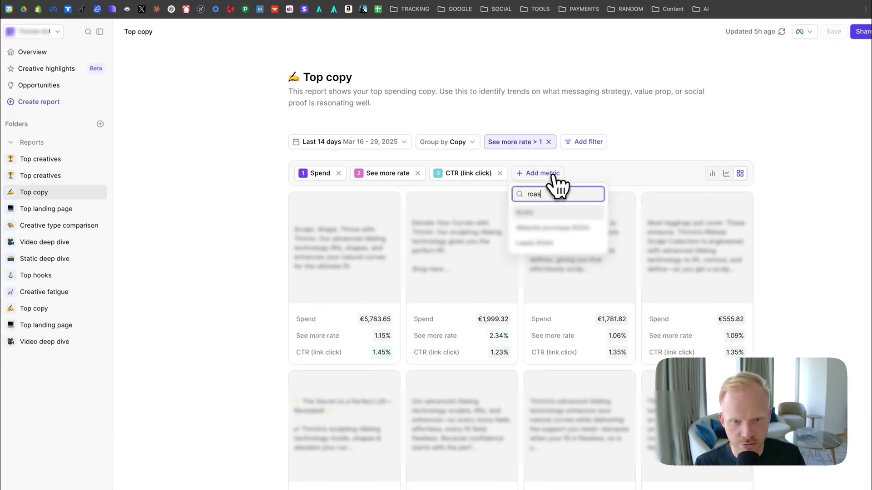
left_click(536, 212)
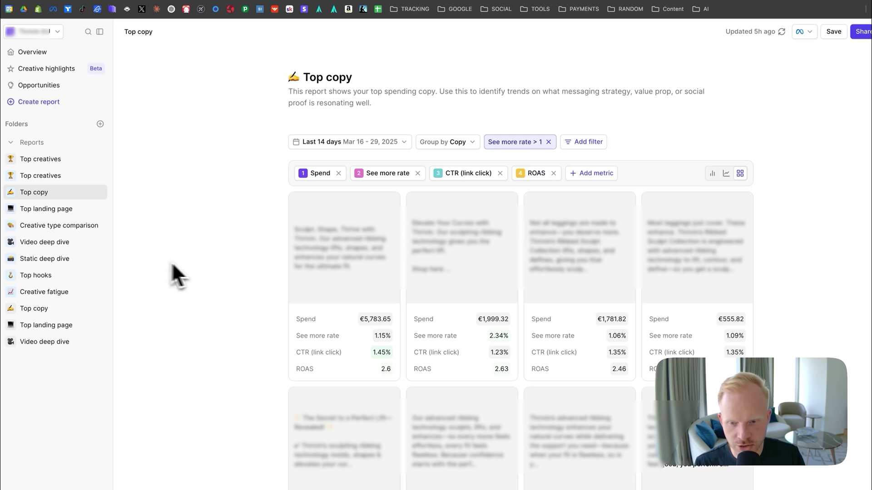
scroll(198, 265, "down", 2)
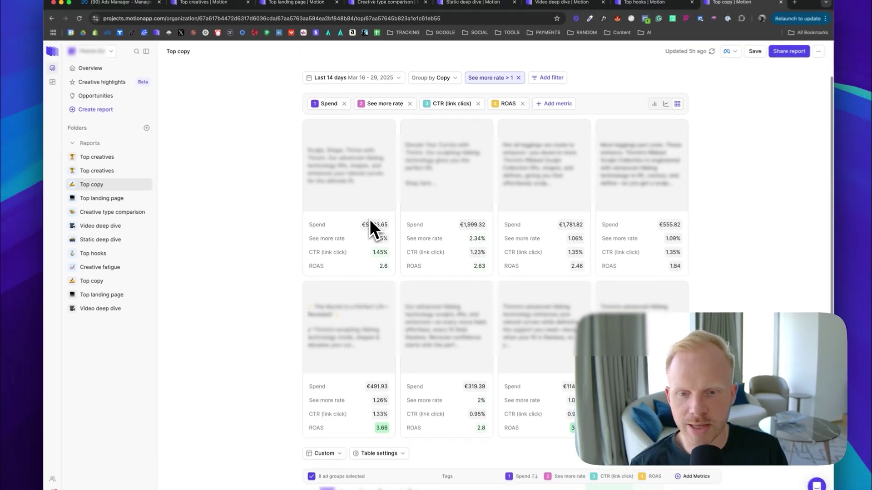
Step: Review the Top copy report's table, comparing spend, see more rate, link-click CTR and ROAS for each ad copy
scroll(369, 219, "down", 5)
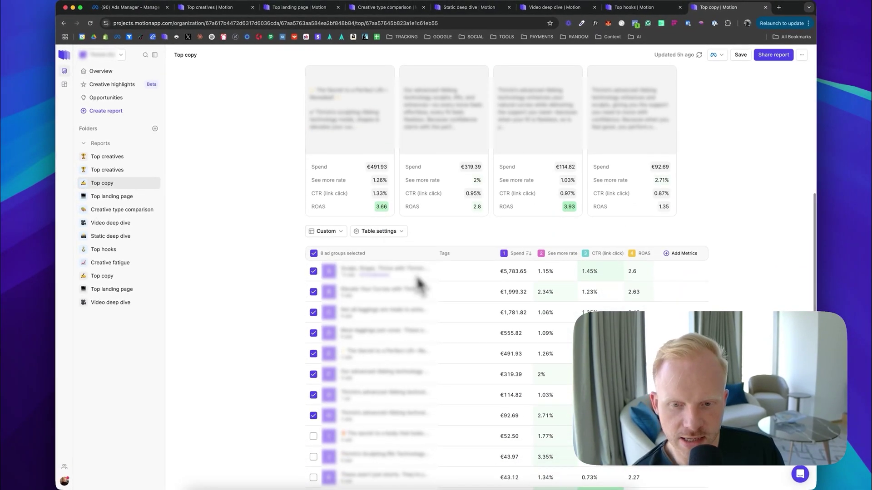
scroll(494, 270, "down", 1)
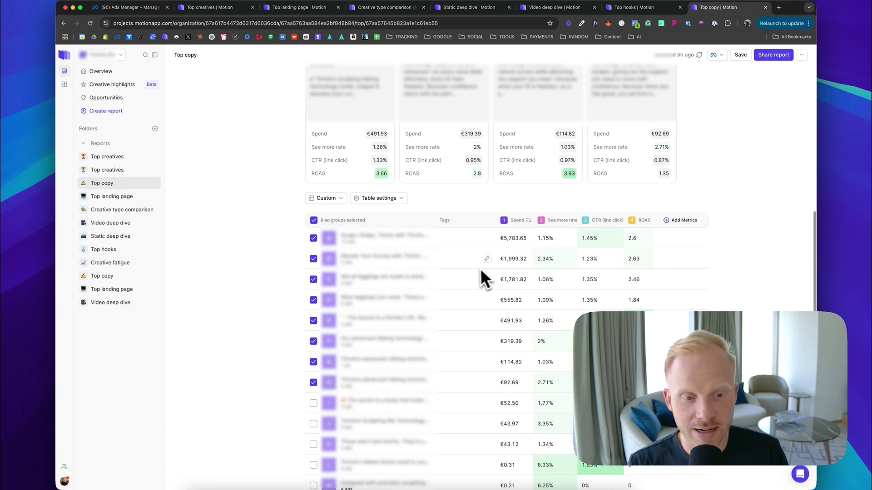
mouse_move(563, 220)
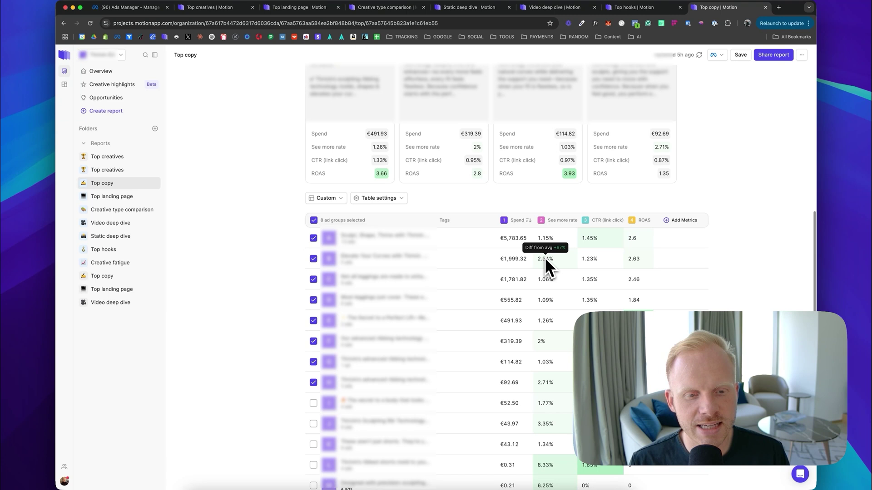
scroll(545, 257, "down", 1)
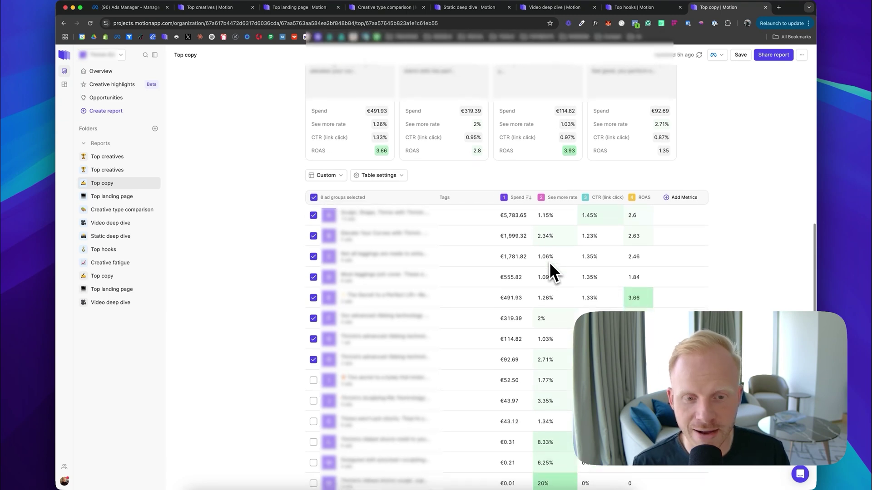
scroll(550, 236, "down", 2)
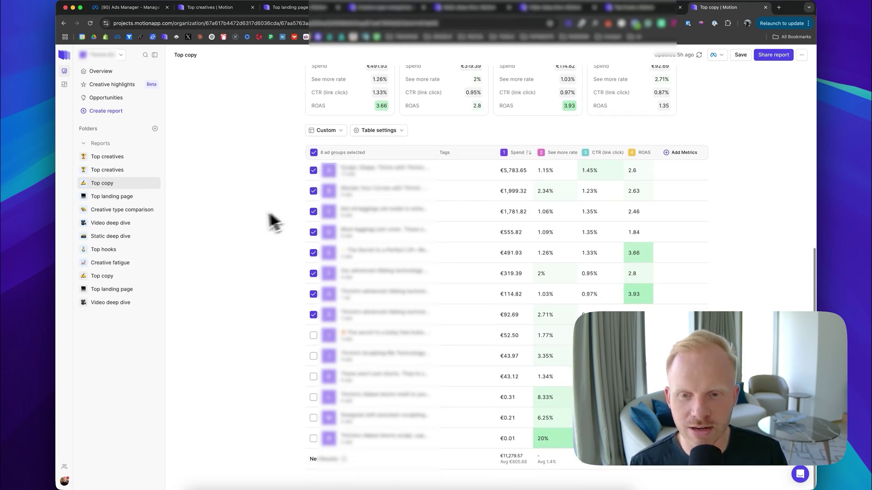
scroll(242, 221, "up", 6)
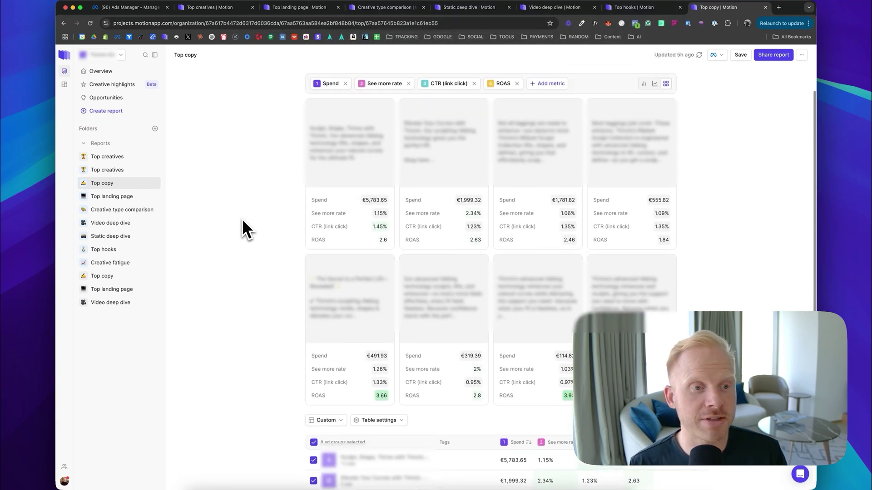